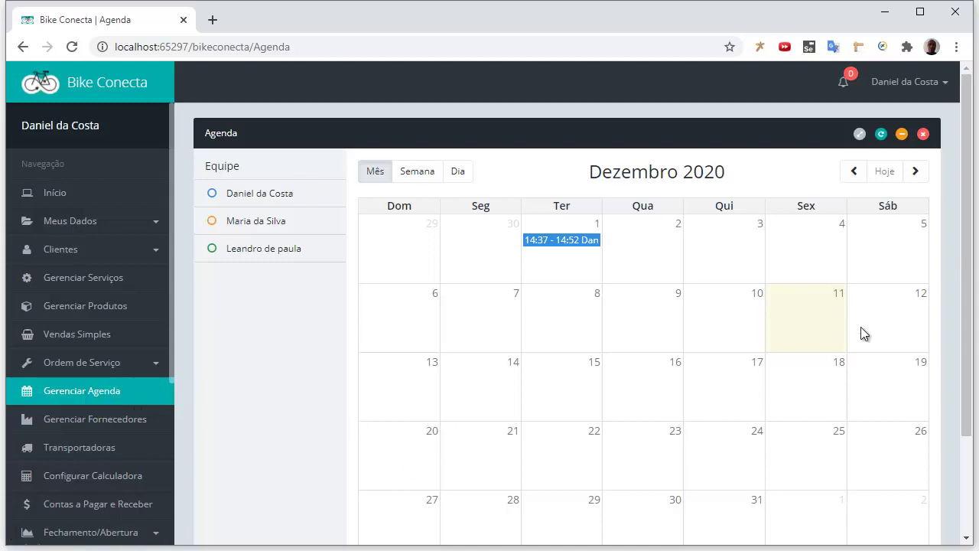
Expand Meus Dados in the sidebar to show the user and access-profile options
scroll(686, 328, down, 2)
scroll(685, 328, up, 2)
click(146, 228)
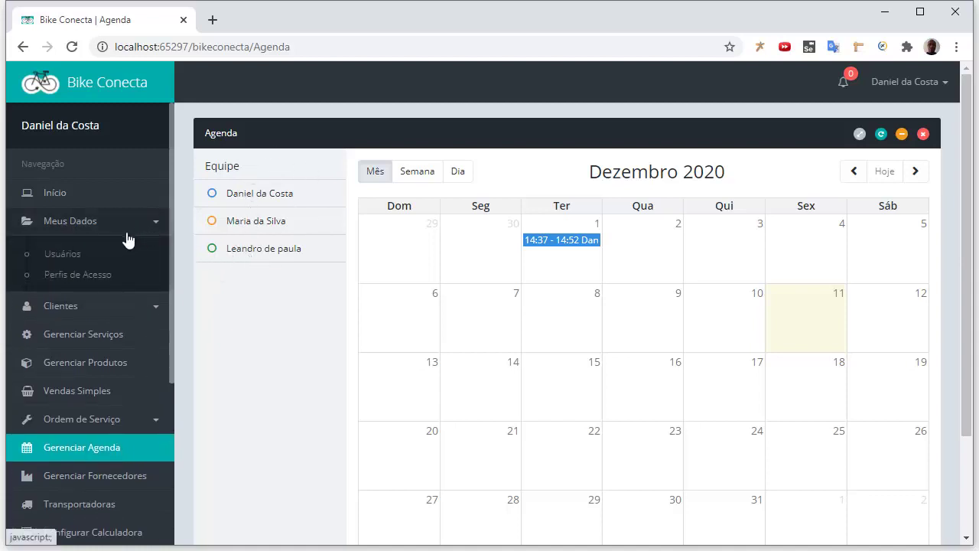
Go to the Usuários list and start a new user with Novo
click(63, 254)
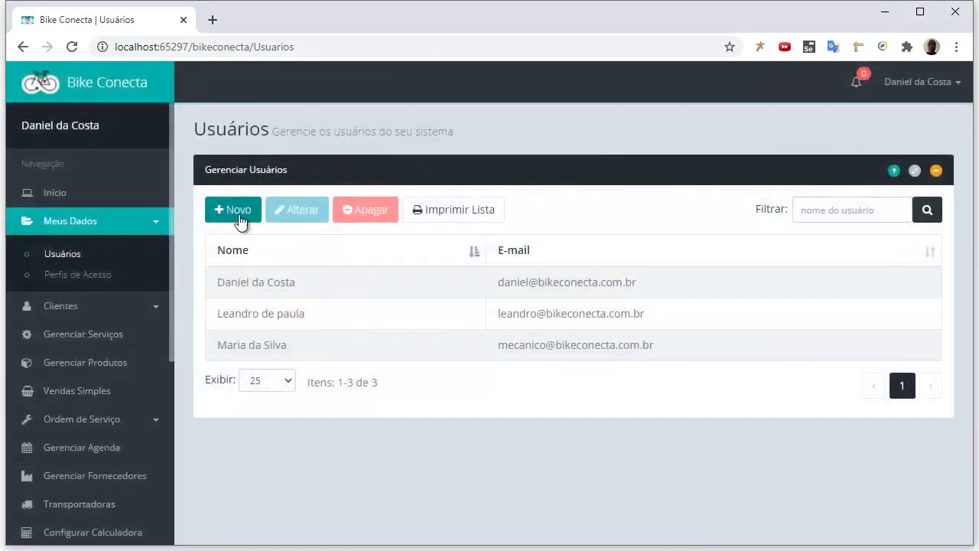
click(240, 217)
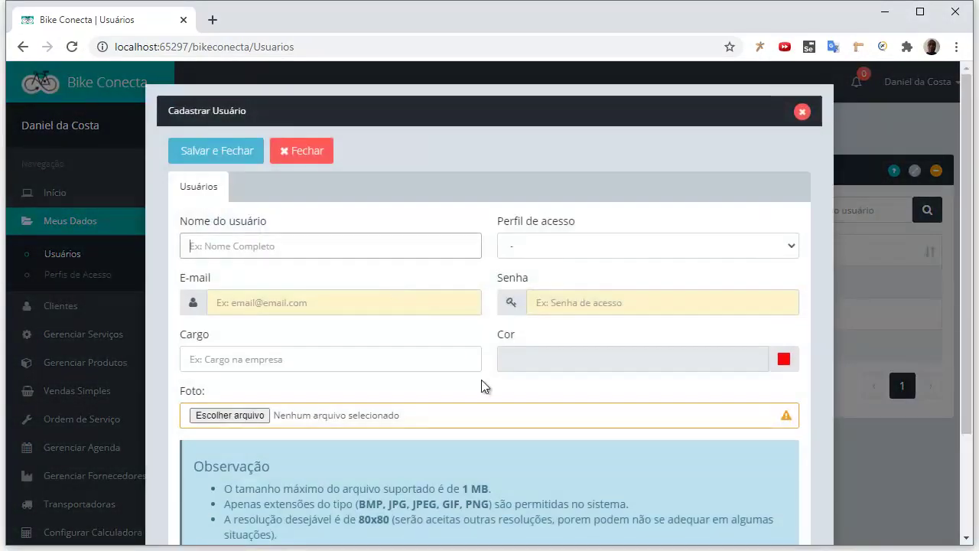
Enter name Apresentação Bikeconecta, Administrador profile, the e-mail, a password and job title Teste
text(Apresentação B)
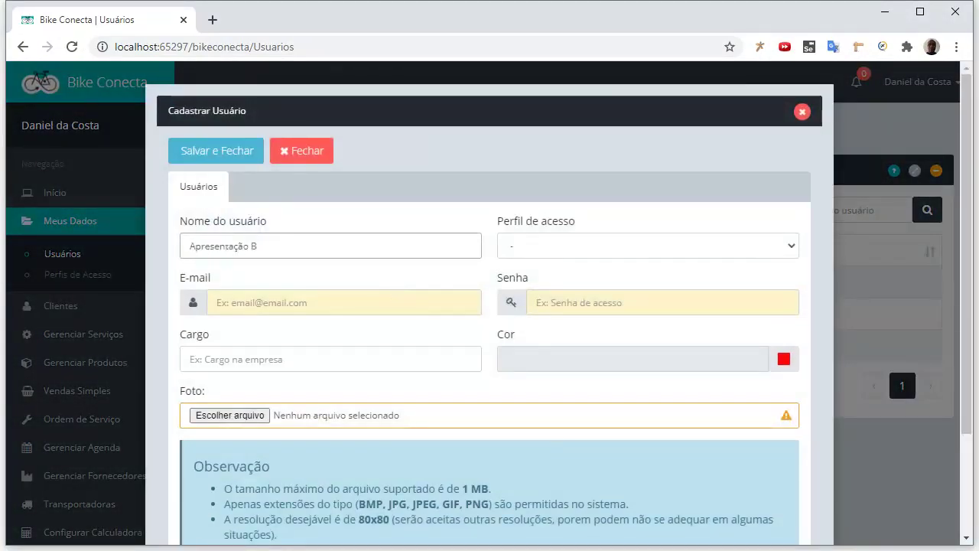
text(ikeconecta)
key(Tab)
key(Down)
key(Tab)
text(ap)
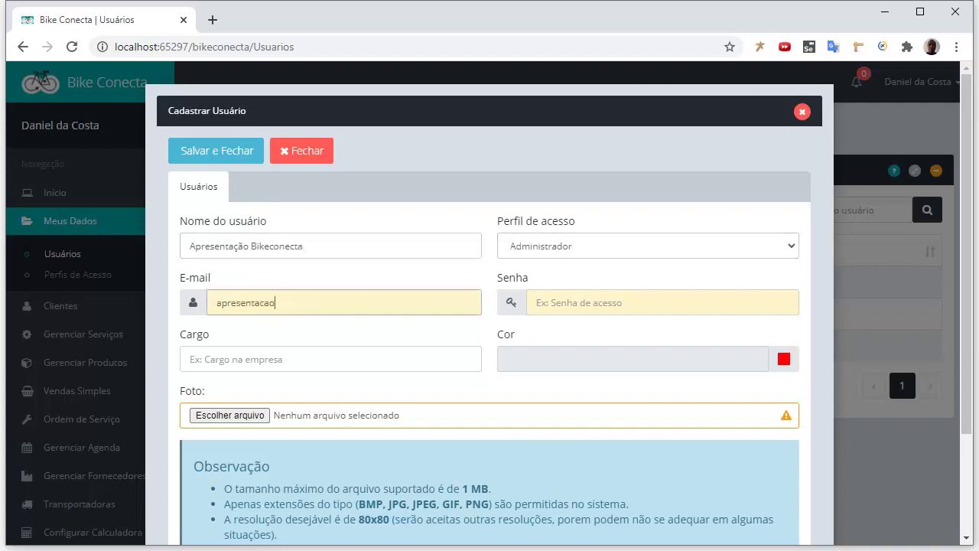
key(Tab)
text(123456)
key(Tab)
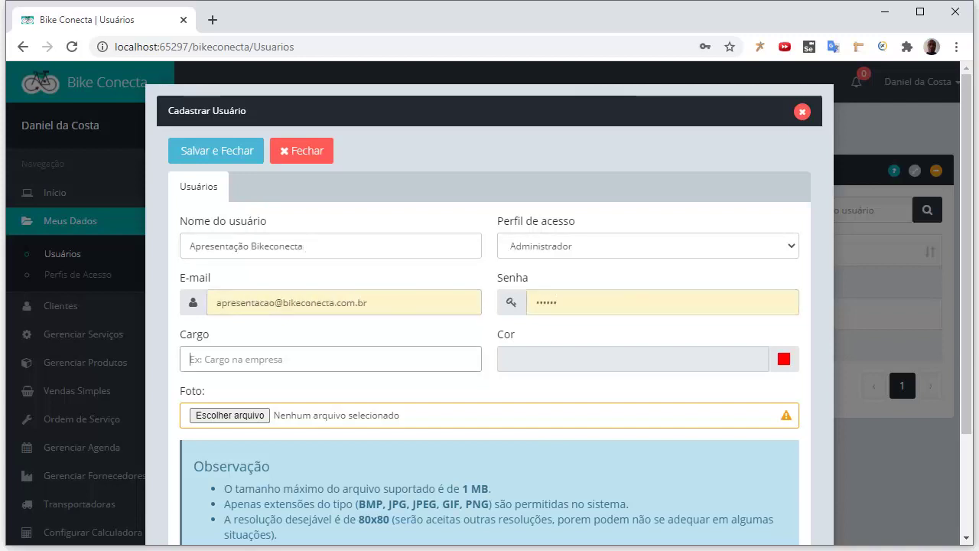
text(Teste)
key(Tab)
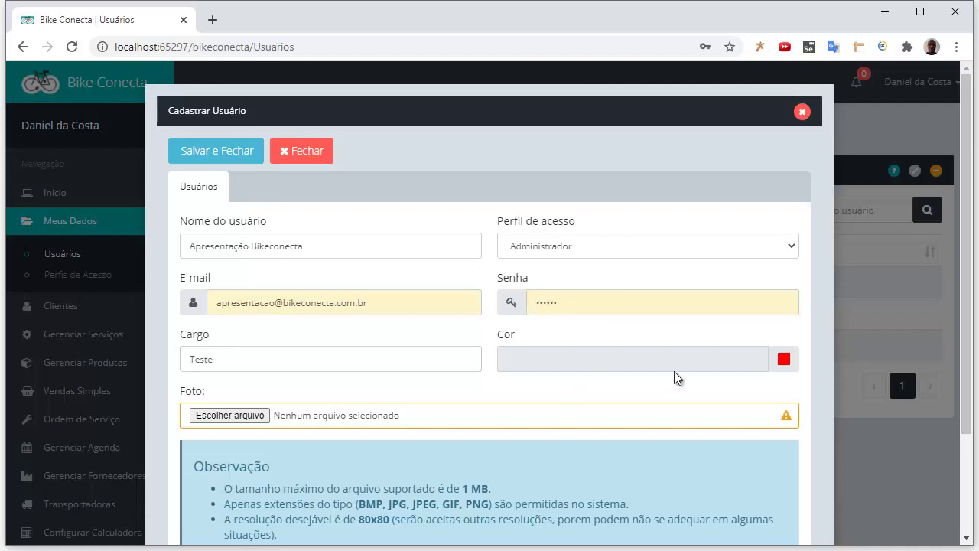
Pick a green agenda colour (#0f966e) and save the new user
click(784, 359)
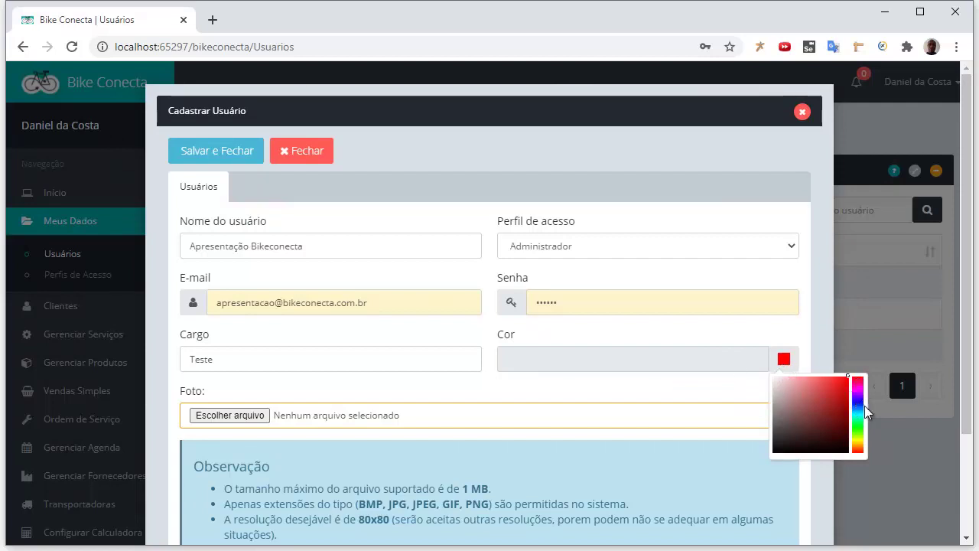
click(858, 400)
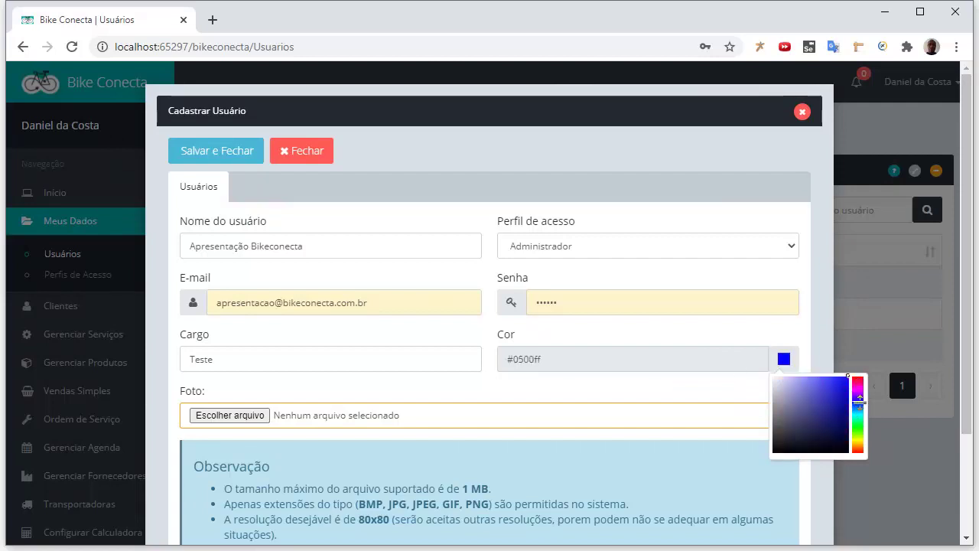
mouse_move(858, 398)
mouse_down()
mouse_move(859, 422)
mouse_move(840, 407)
mouse_up()
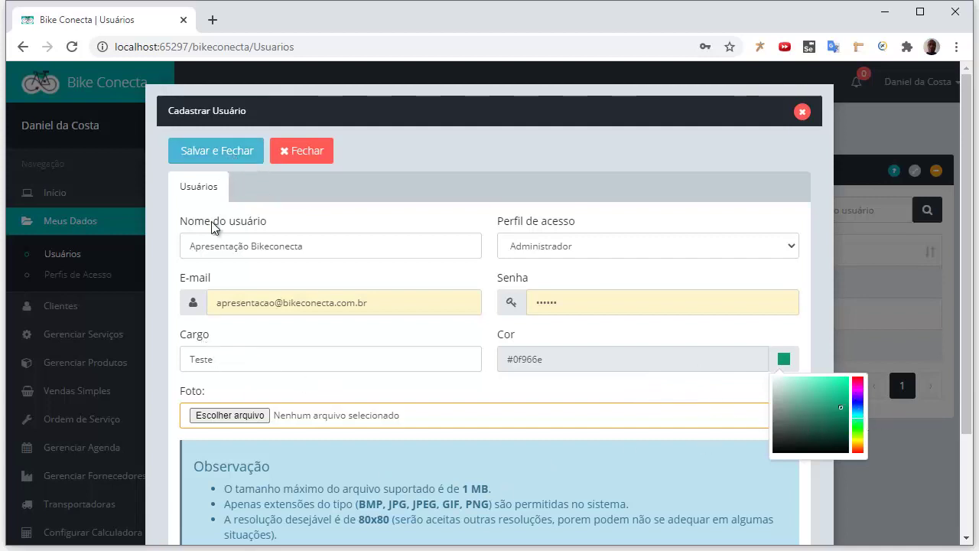
click(230, 156)
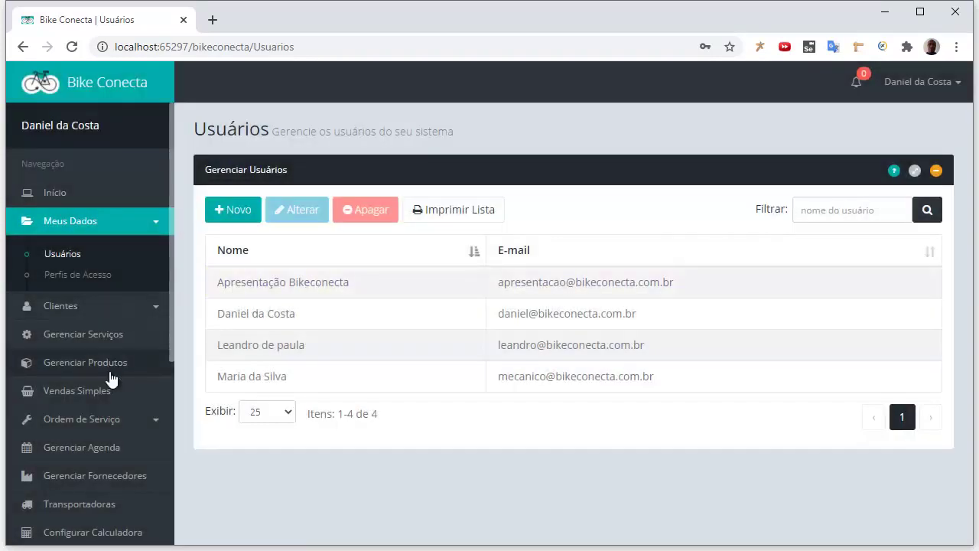
Return to Gerenciar Agenda and start a booking on 11 December 2020
click(103, 451)
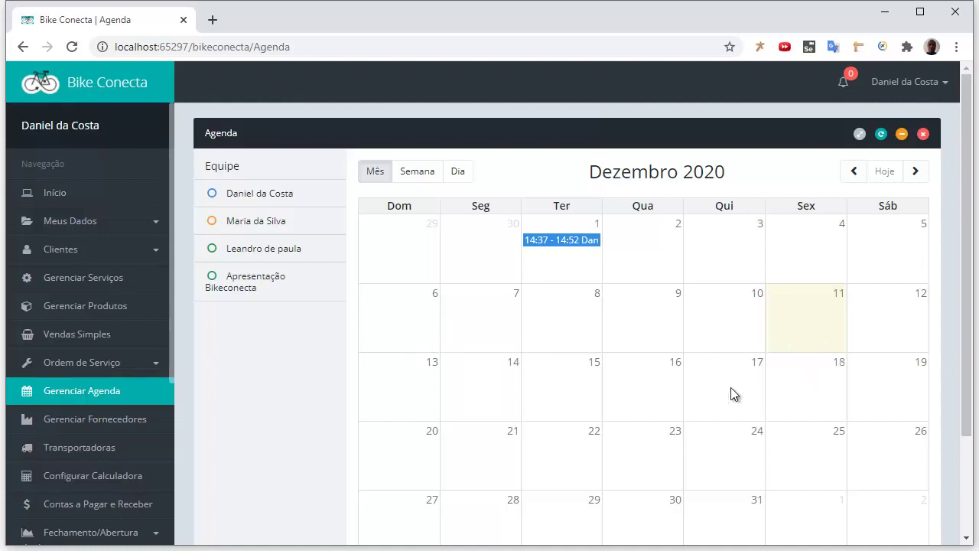
click(809, 325)
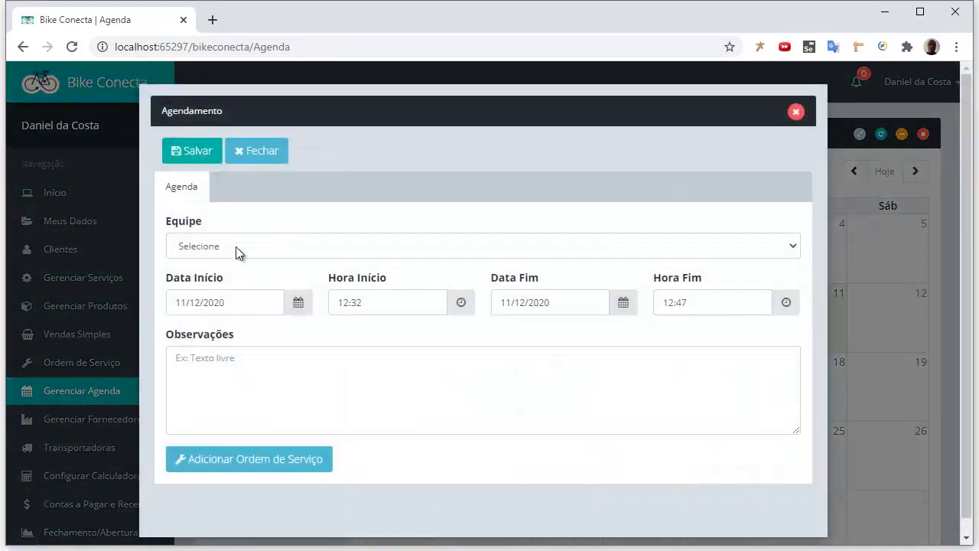
Assign the booking to Apresentação Bikeconecta with start date 11/12/2020
click(245, 249)
click(235, 321)
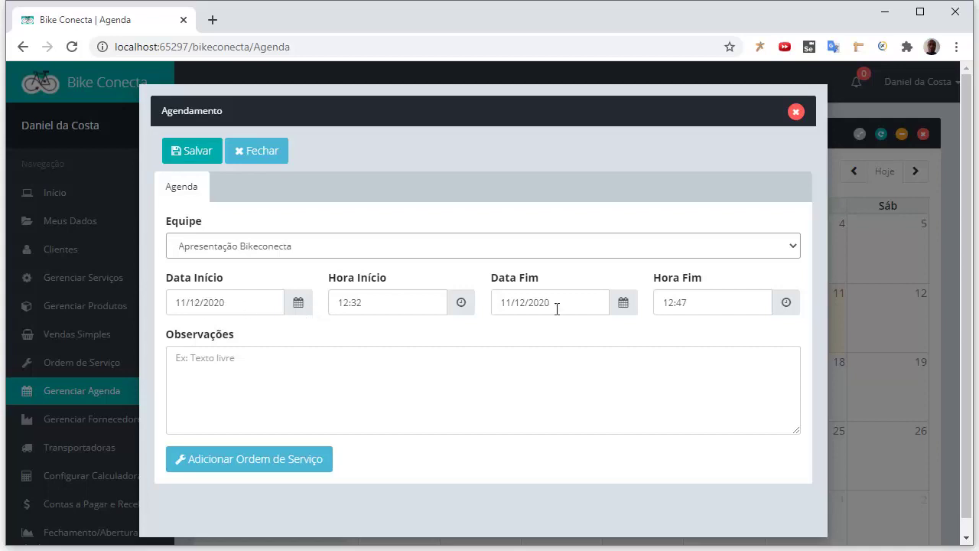
click(299, 307)
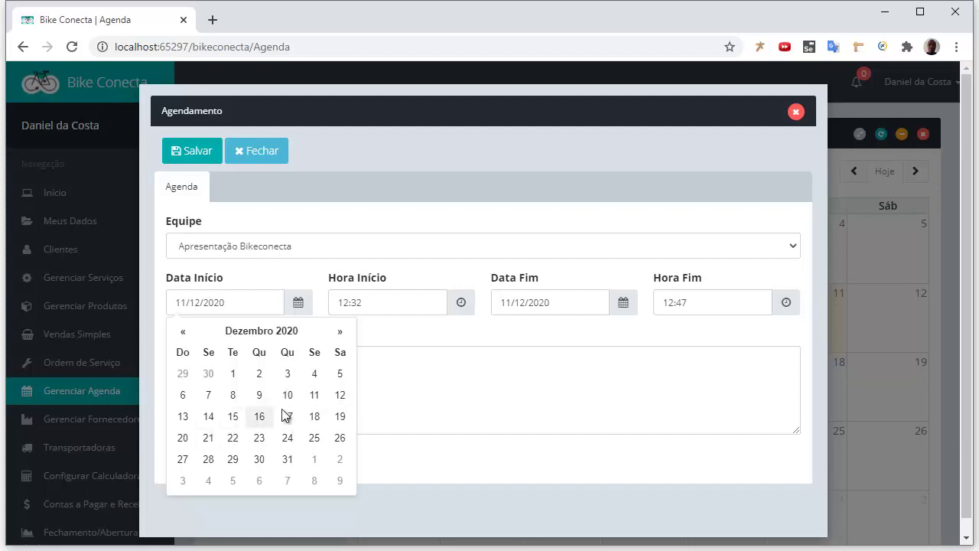
click(314, 396)
click(233, 303)
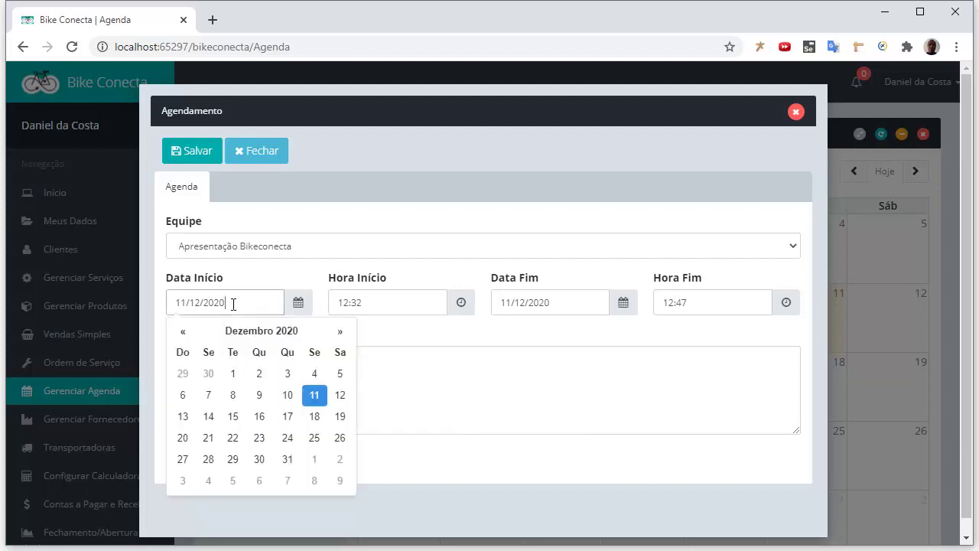
text(er)
key(ctrl+a)
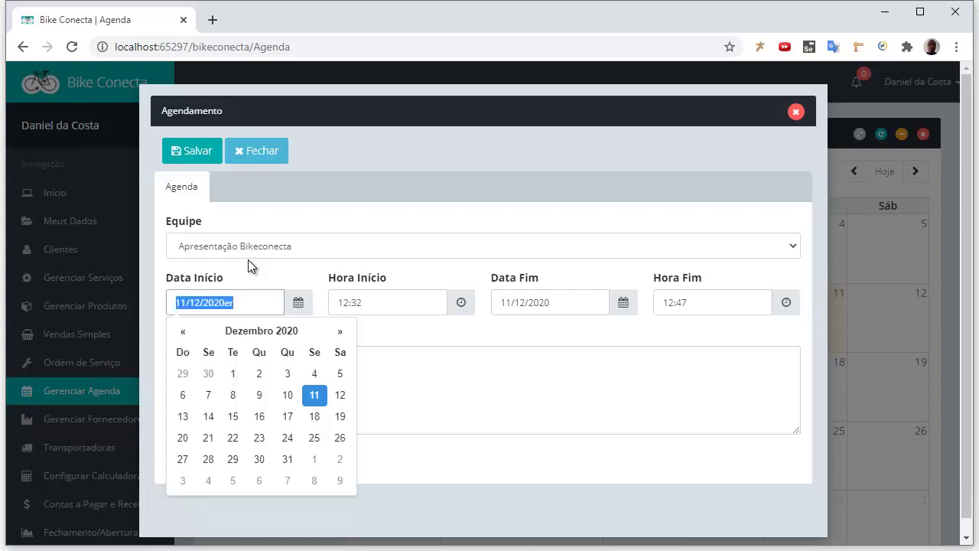
text(11/12/2020)
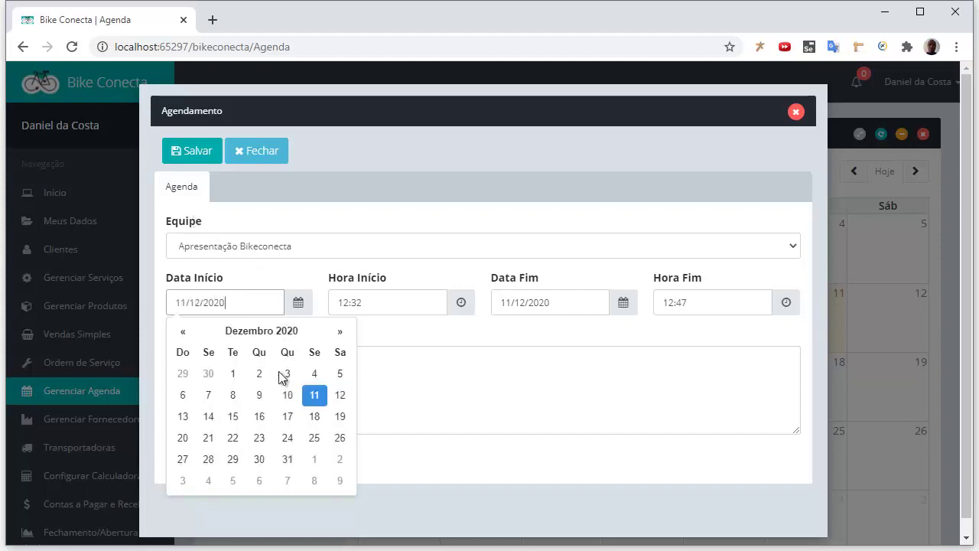
click(468, 322)
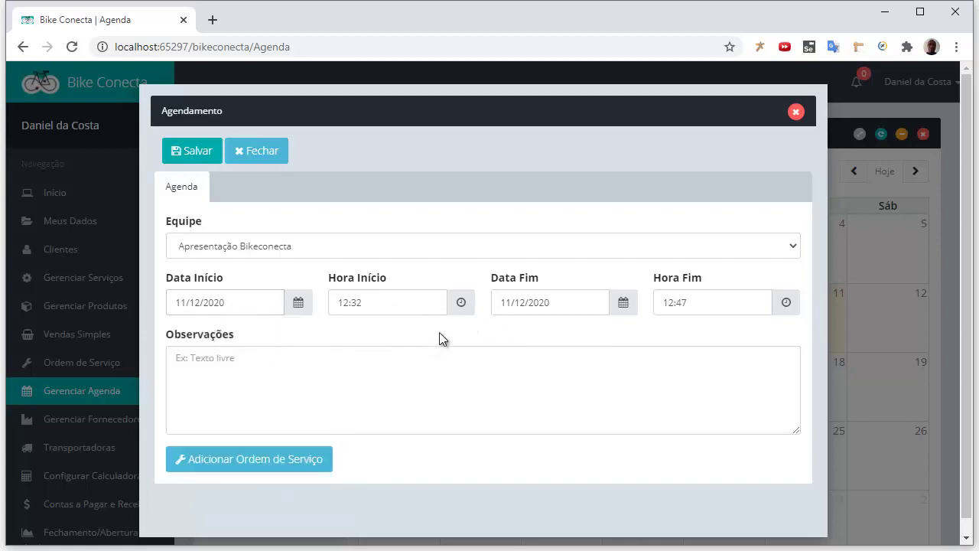
Set the start time to 12:45 and adjust the end time toward 13:30
click(461, 304)
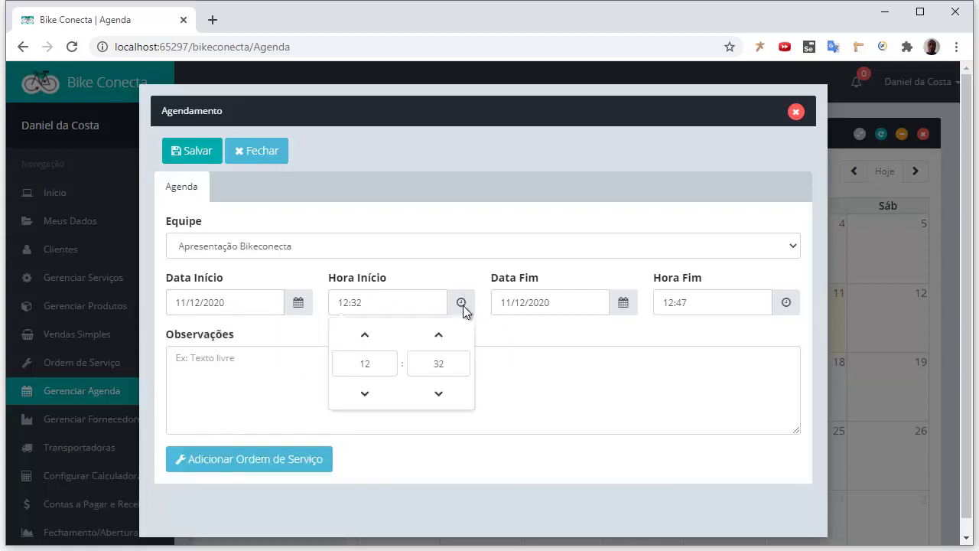
click(441, 338)
click(575, 341)
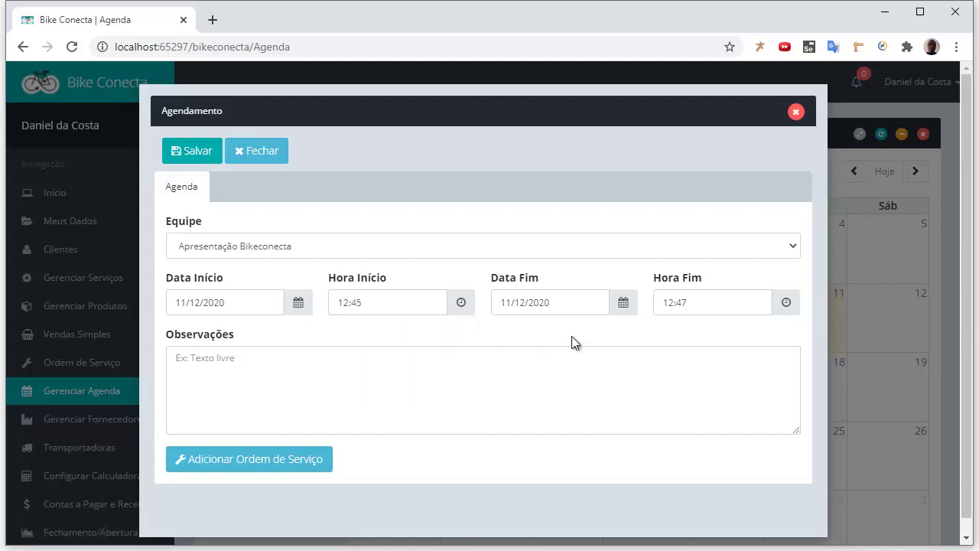
click(787, 302)
click(768, 334)
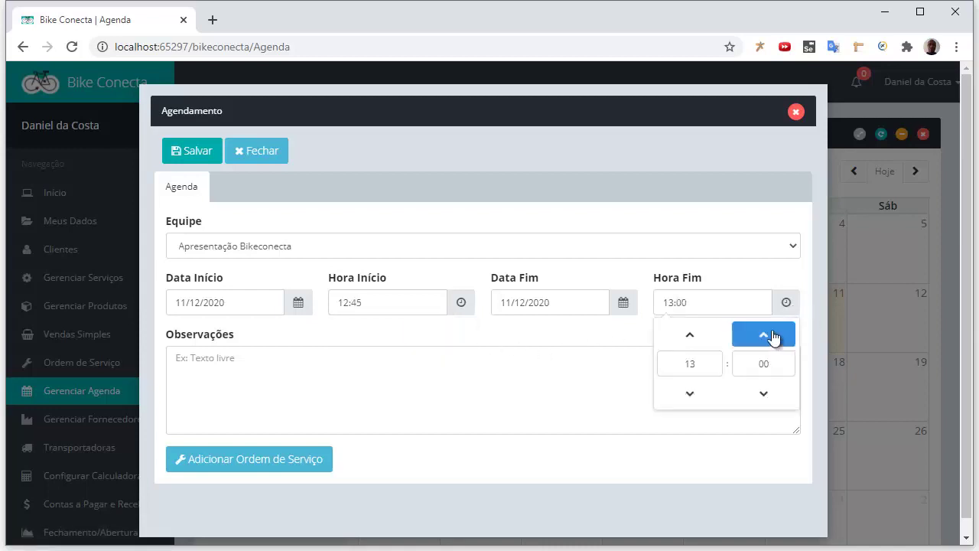
click(771, 335)
click(613, 344)
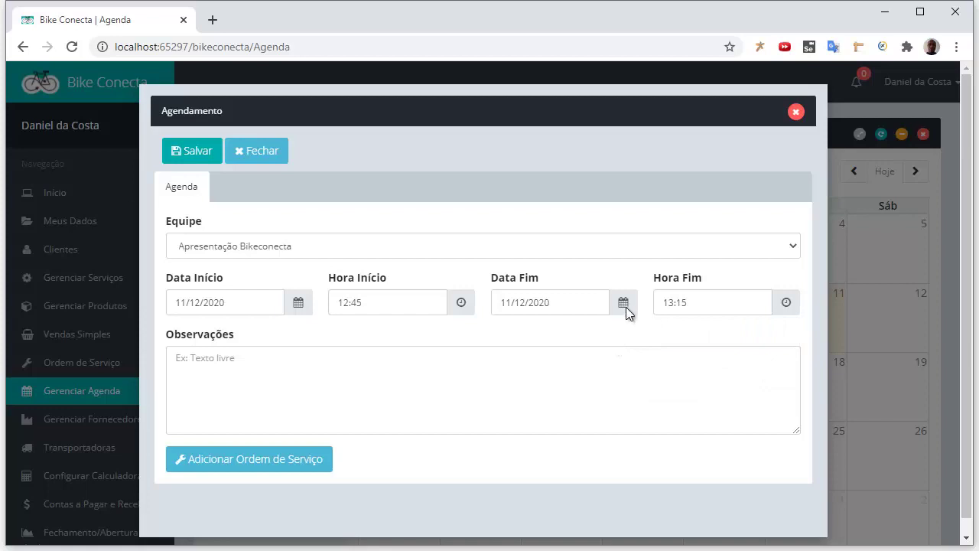
click(673, 300)
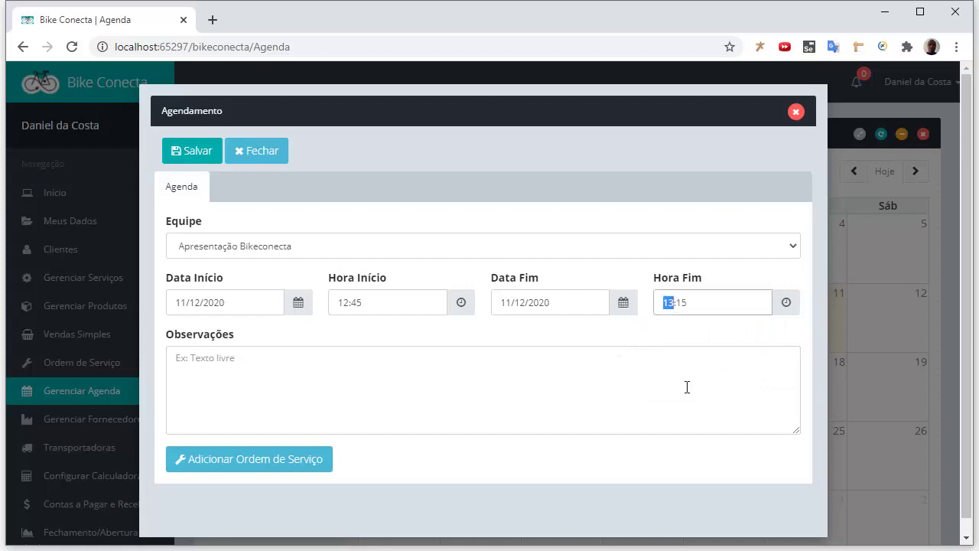
key(Right)
Attach a service order with status Aguardando Peças and choose its client
click(257, 458)
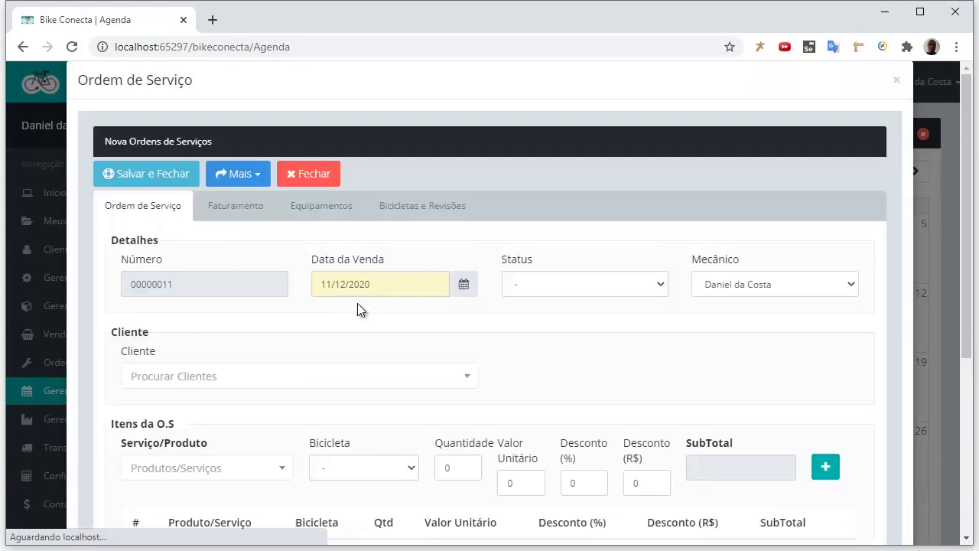
click(613, 294)
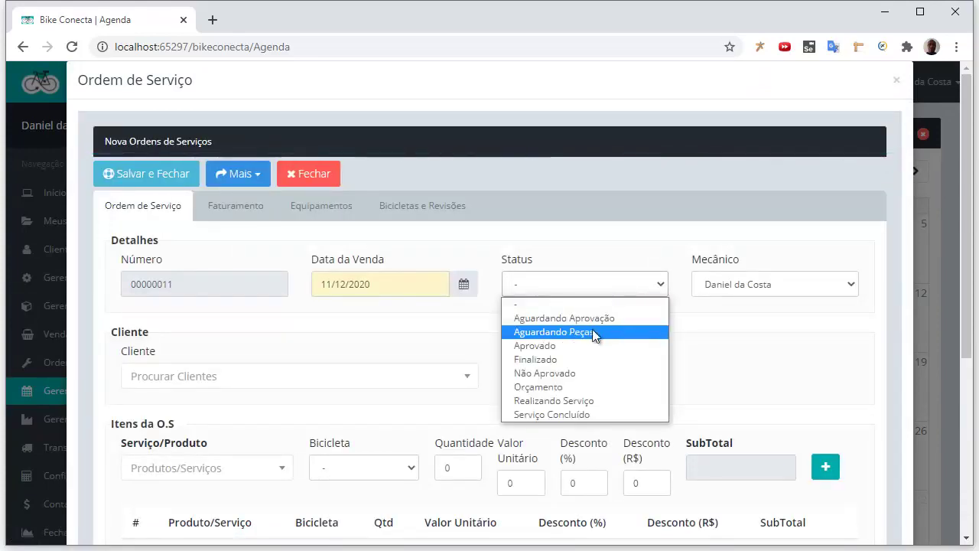
click(600, 332)
click(358, 387)
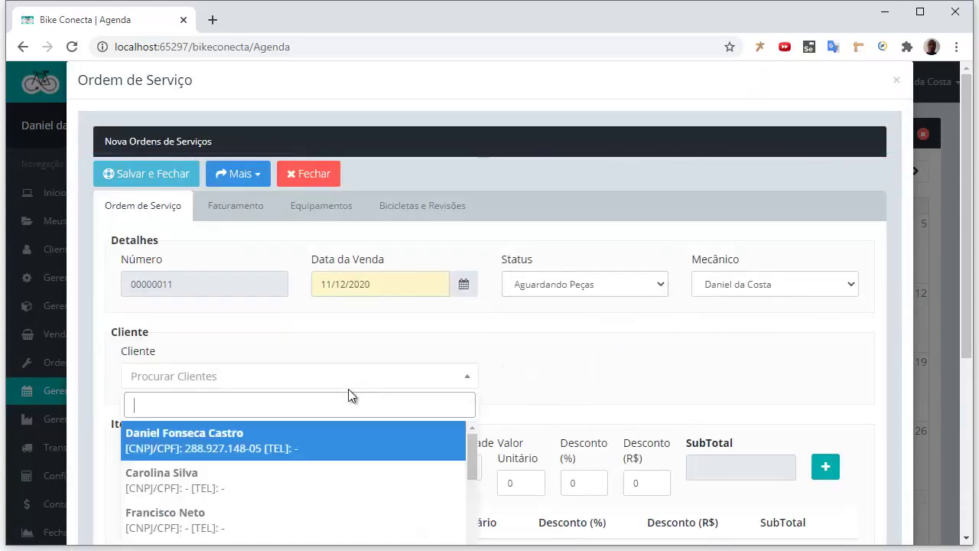
click(315, 445)
Add the ABRAC. SELIM ALUM. 31.8MM C/ BLOCAG. TYT item and save the order
scroll(490, 373, down, 2)
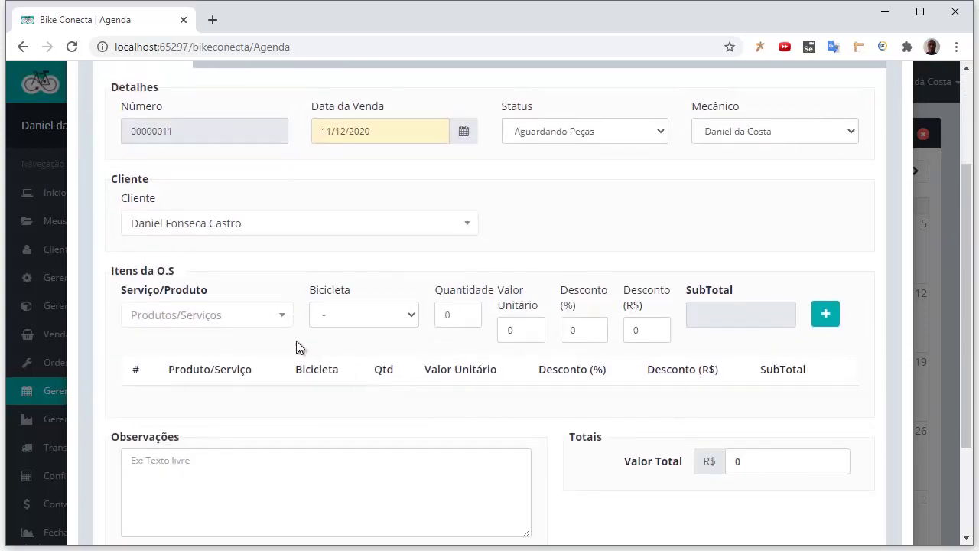
click(277, 315)
click(249, 390)
click(824, 316)
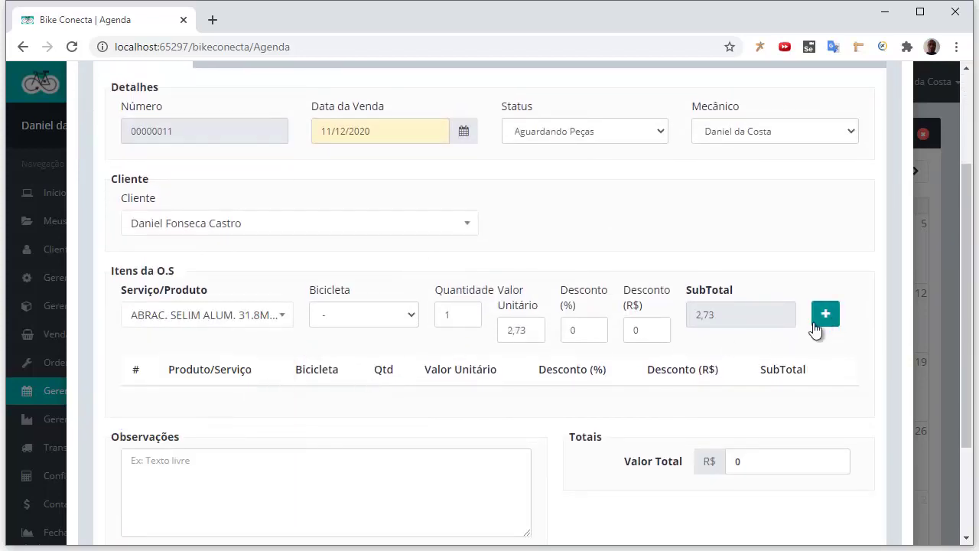
scroll(626, 336, down, 1)
scroll(619, 340, up, 1)
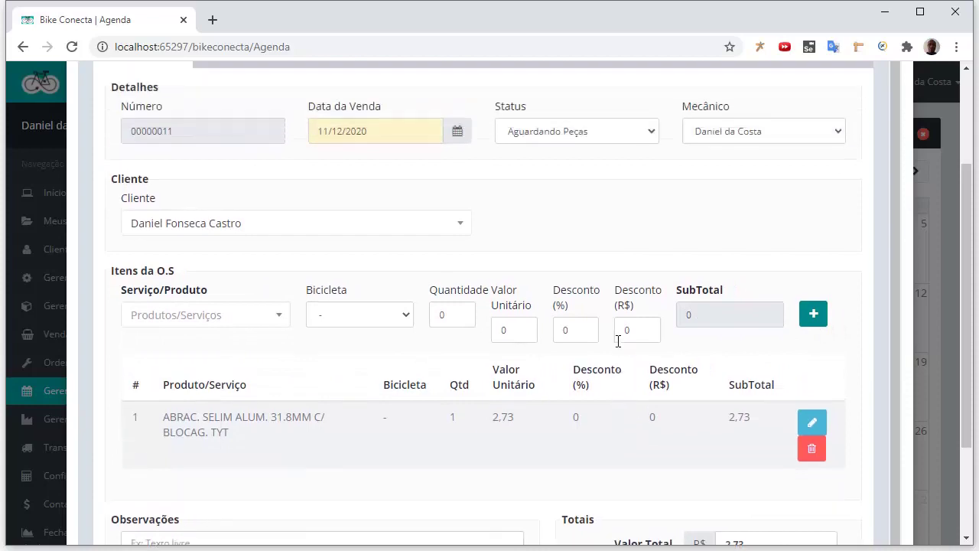
scroll(618, 336, down, 3)
scroll(619, 338, up, 1)
scroll(620, 339, up, 4)
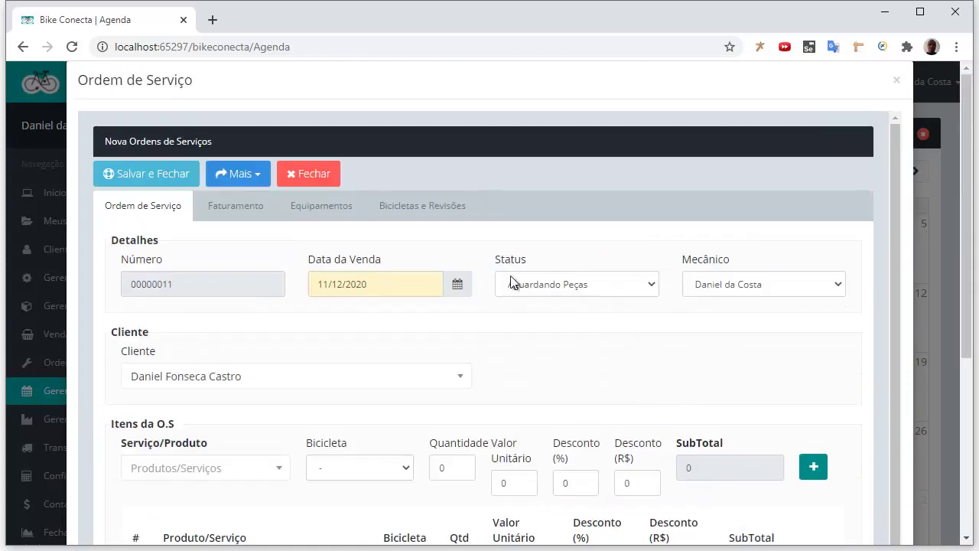
click(159, 177)
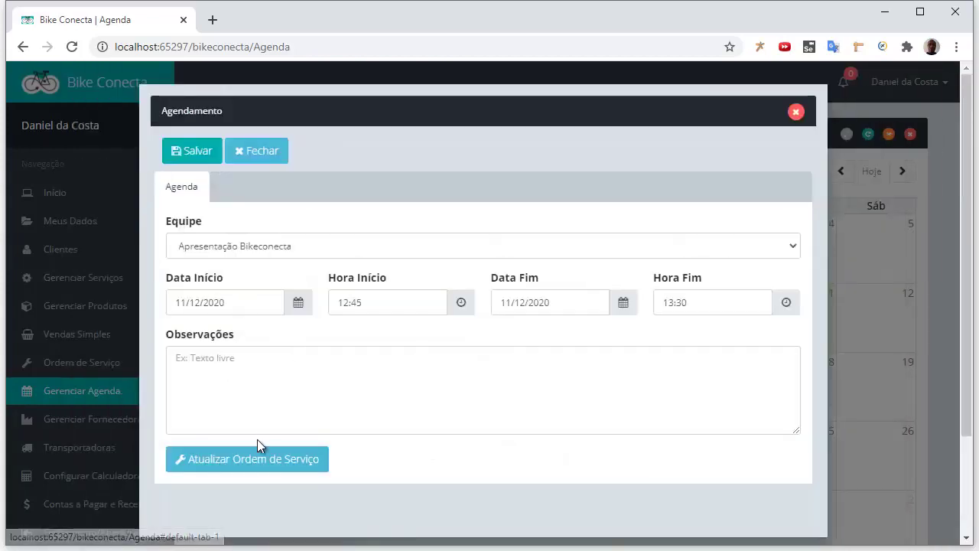
Save the 12:45–13:30 appointment, then reopen it and its service order and close both
click(204, 153)
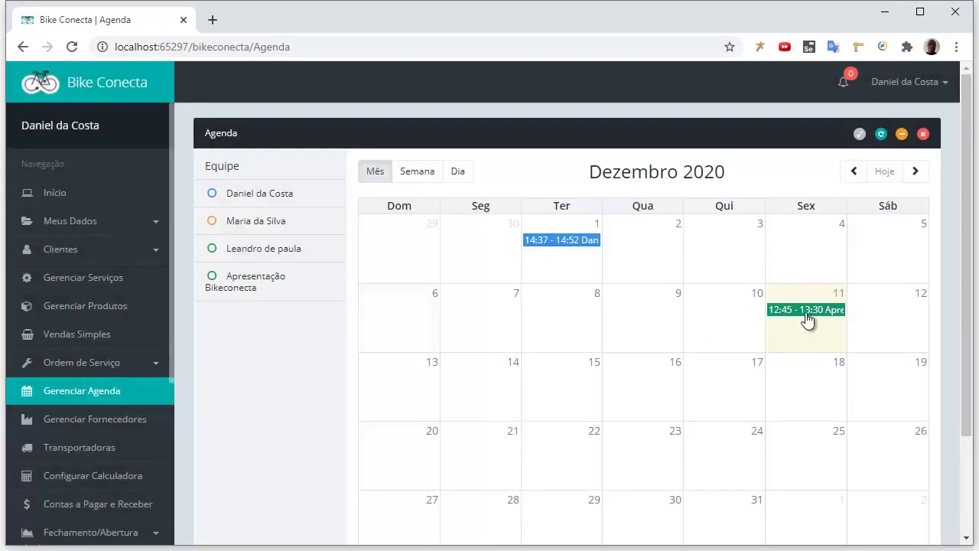
click(807, 312)
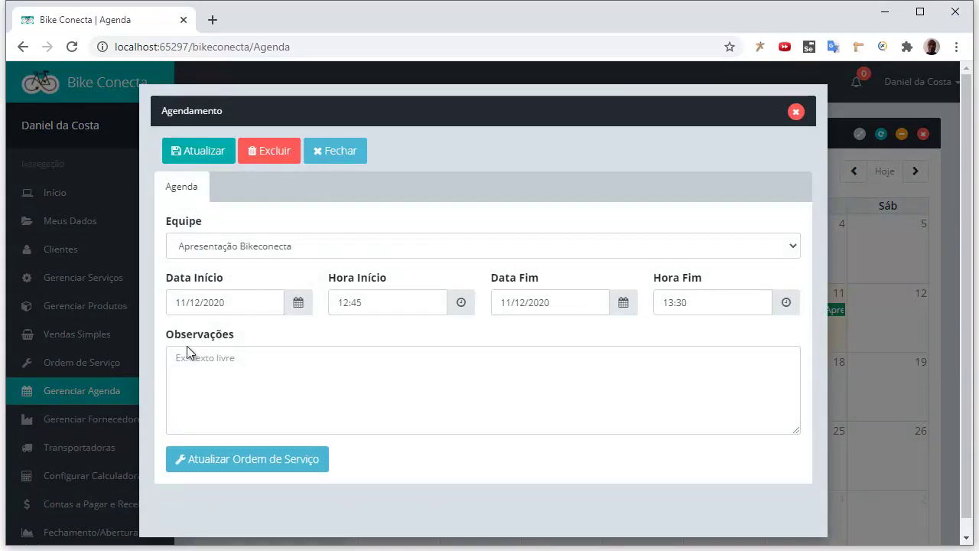
click(285, 465)
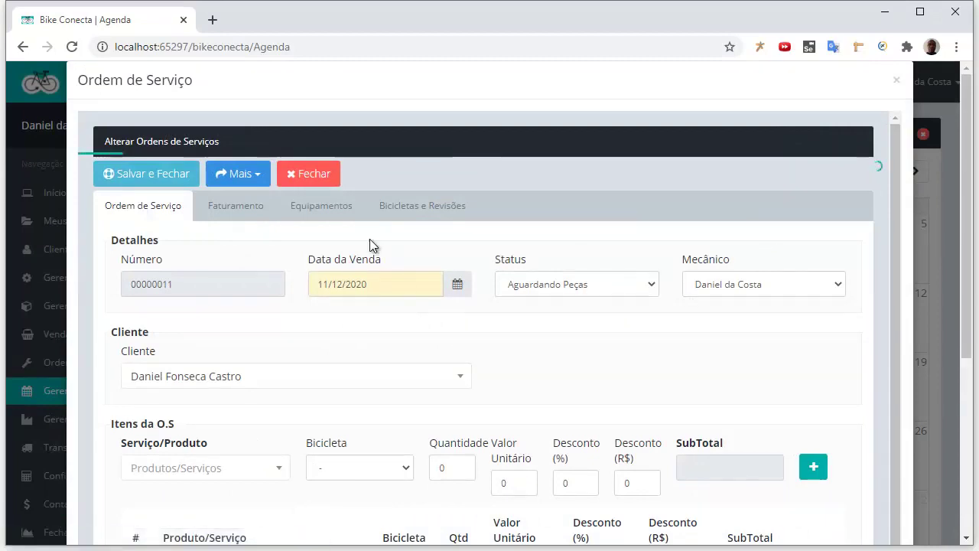
click(310, 178)
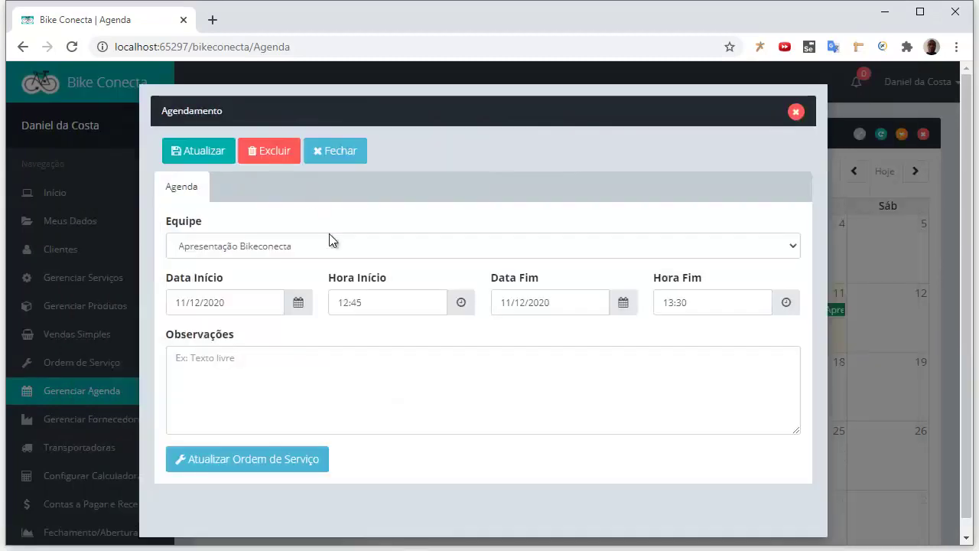
click(329, 153)
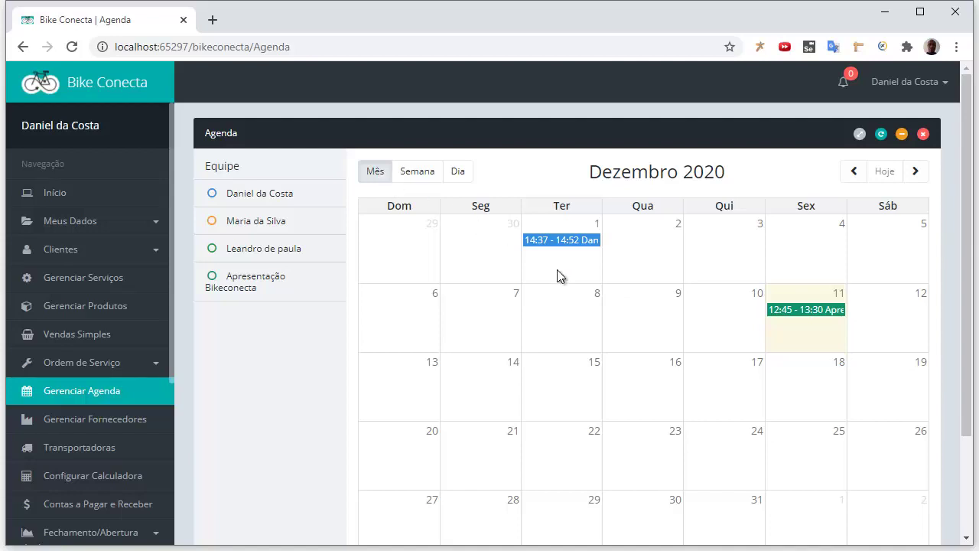
Switch the calendar to week, then day, then back to the 6–12 December week
scroll(555, 272, down, 1)
scroll(551, 270, up, 1)
click(421, 173)
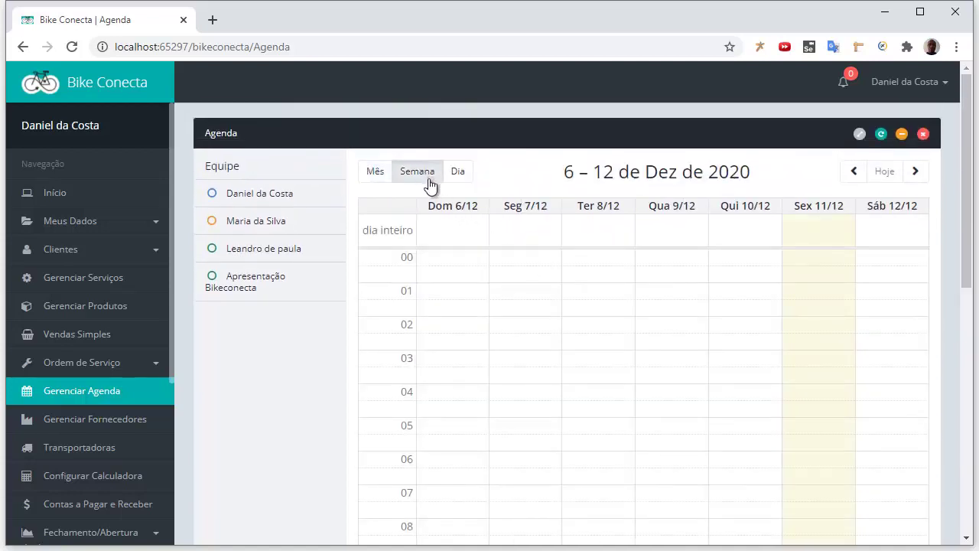
click(460, 176)
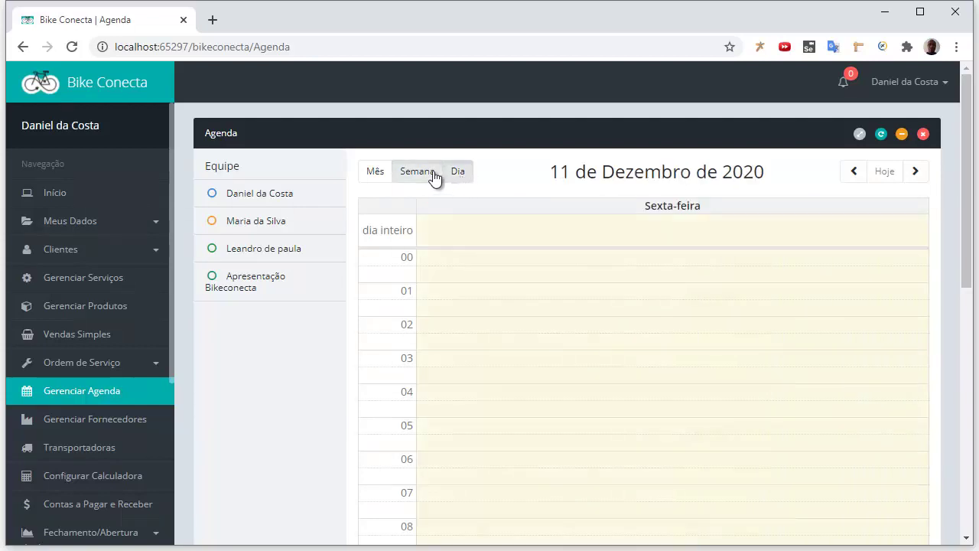
click(433, 174)
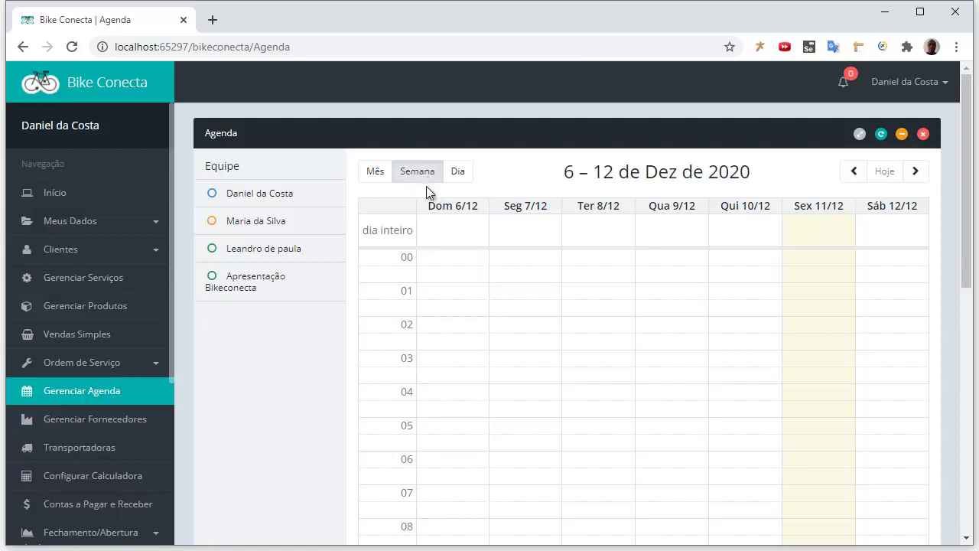
Book and save a 15:00–15:45 slot on Friday 11/12 for the mechanic
scroll(826, 376, down, 5)
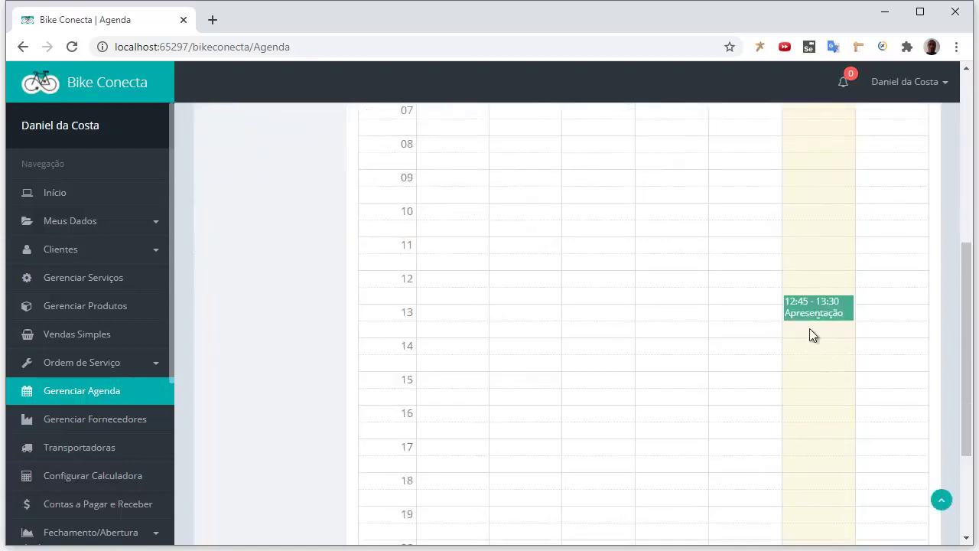
click(804, 379)
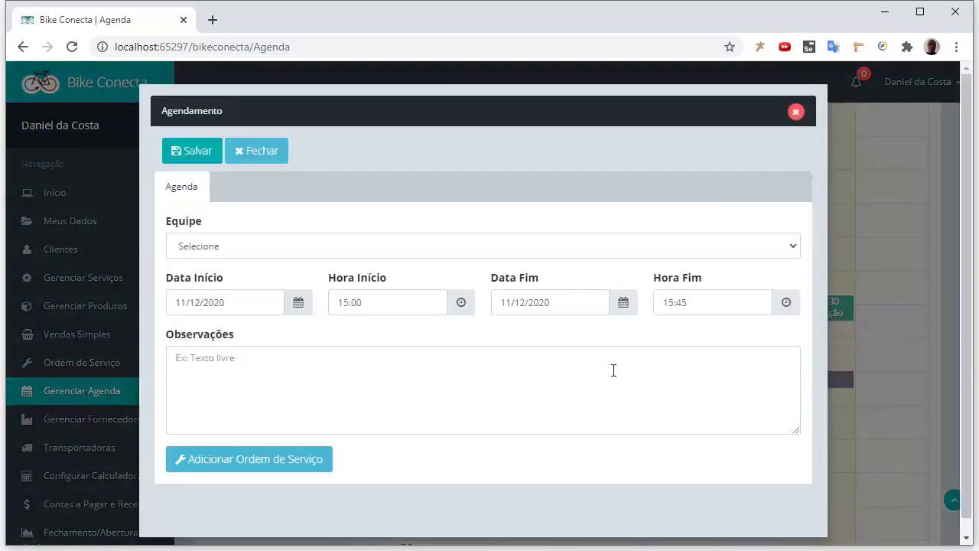
click(432, 246)
click(291, 282)
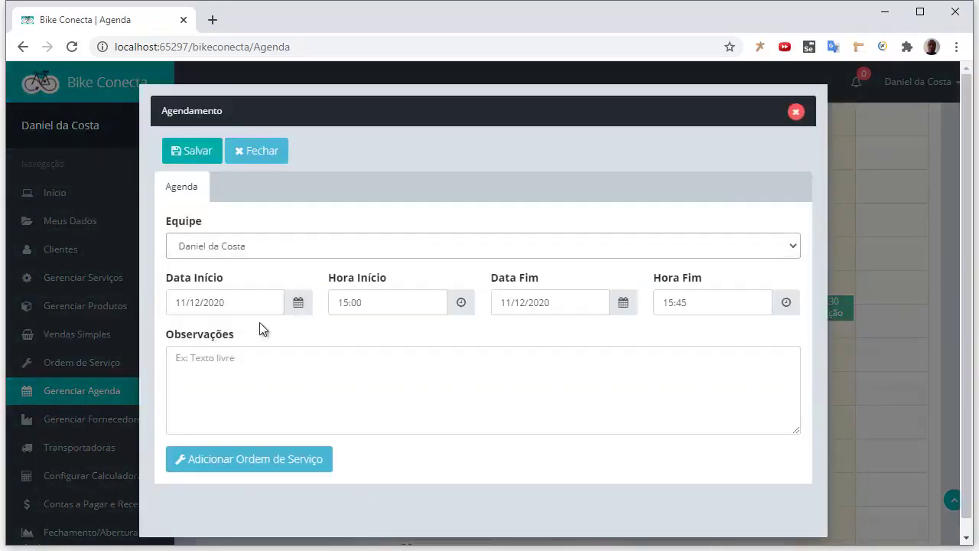
click(196, 154)
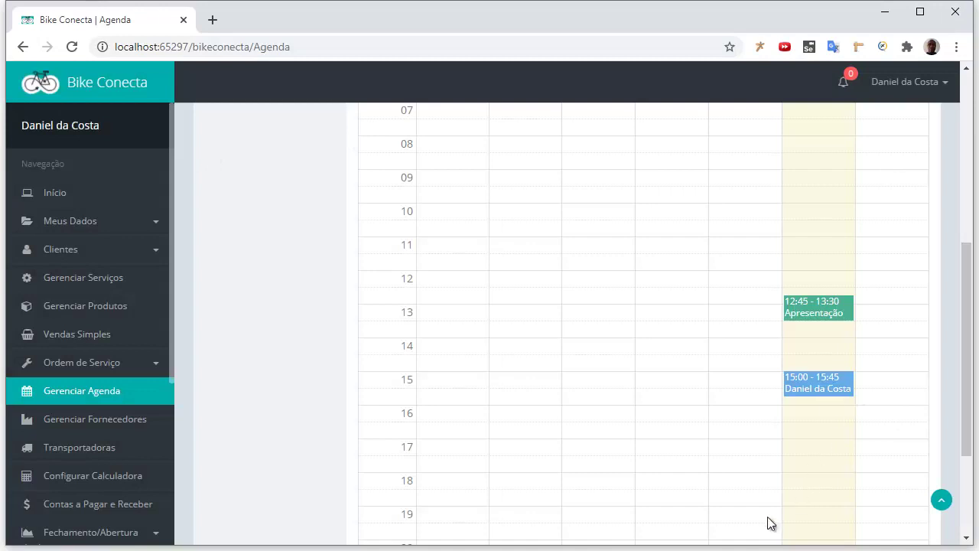
Create a service order for the 15:00 appointment with status Aguardando Aprovação
click(817, 380)
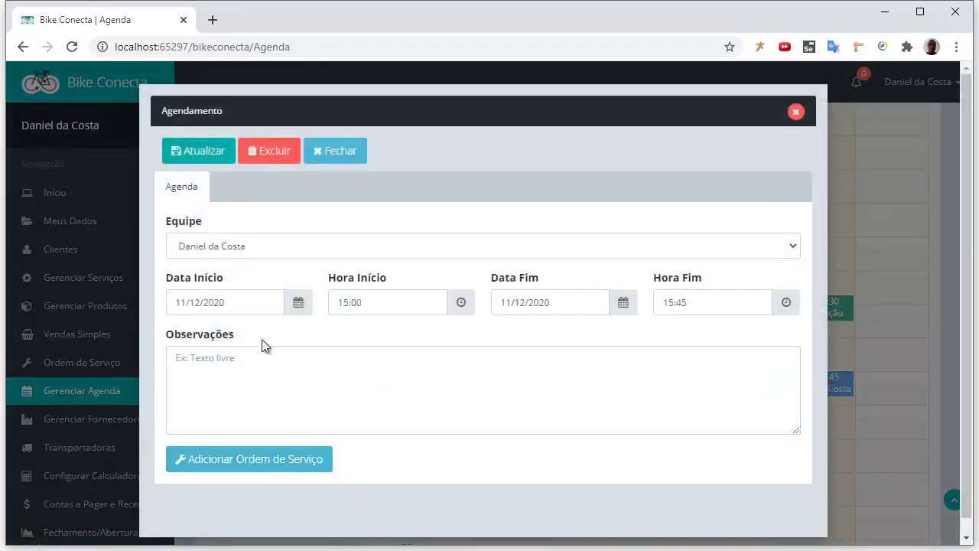
click(281, 457)
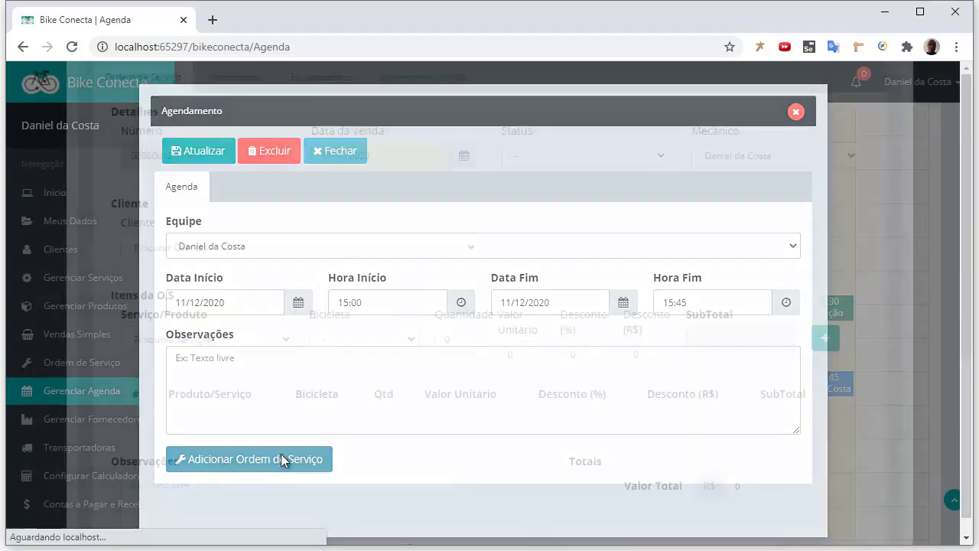
click(615, 286)
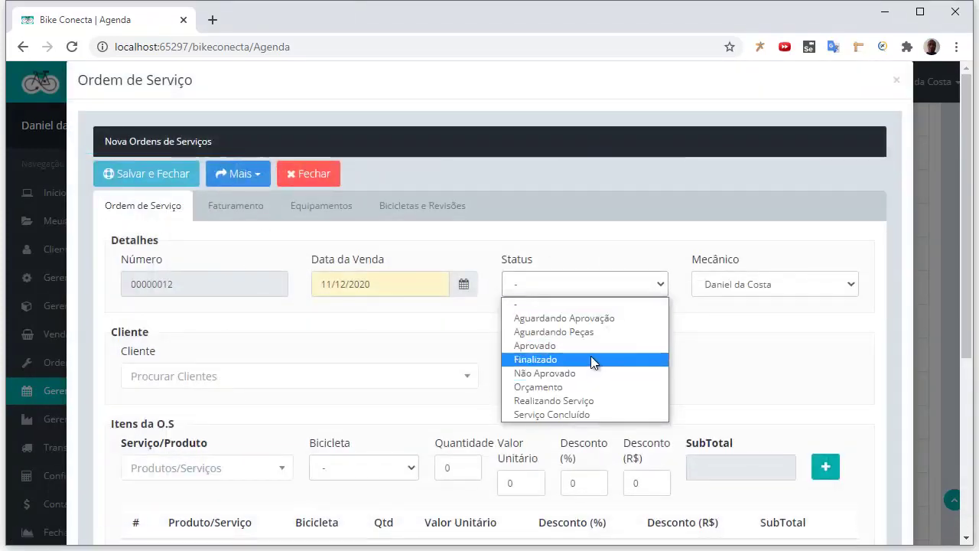
click(590, 359)
click(585, 286)
click(565, 317)
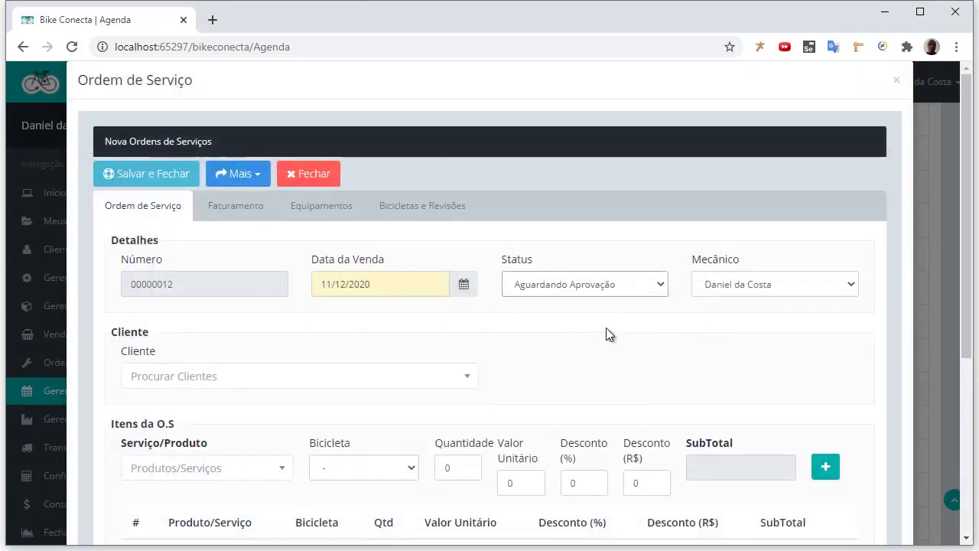
Choose the client, add the ABRACADEIRA ALUM PT/VERMELHO (KIT) - S2 item, and save the order
click(262, 375)
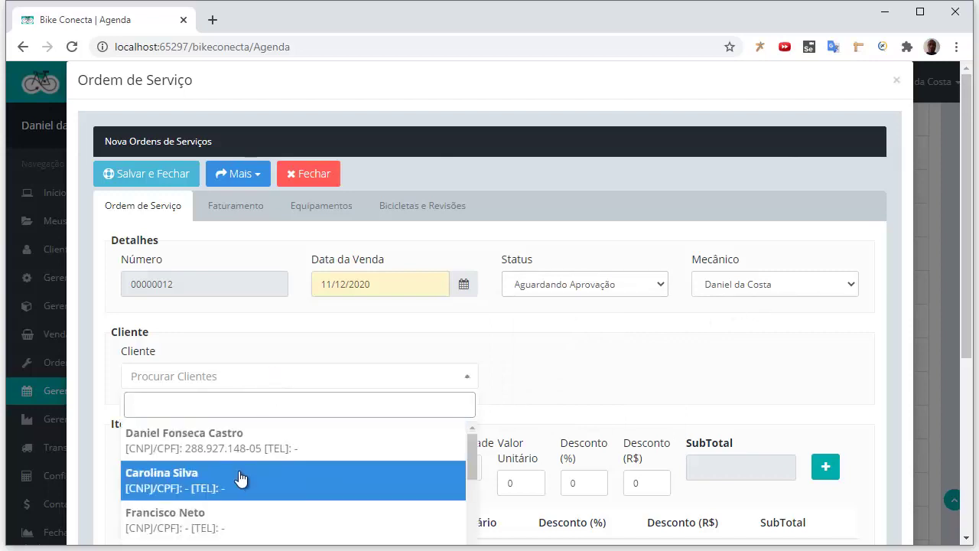
click(239, 478)
scroll(334, 398, down, 3)
click(272, 238)
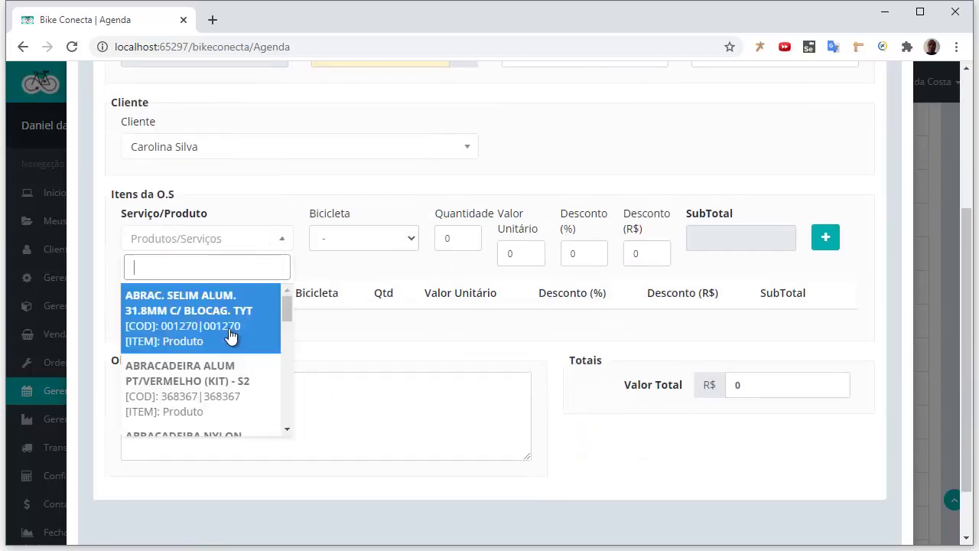
click(221, 377)
click(826, 238)
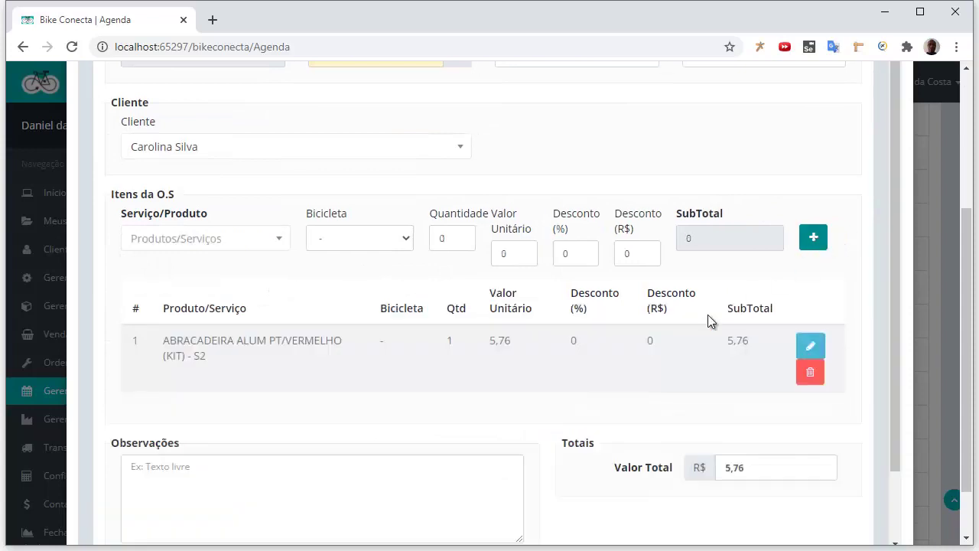
scroll(681, 362, up, 5)
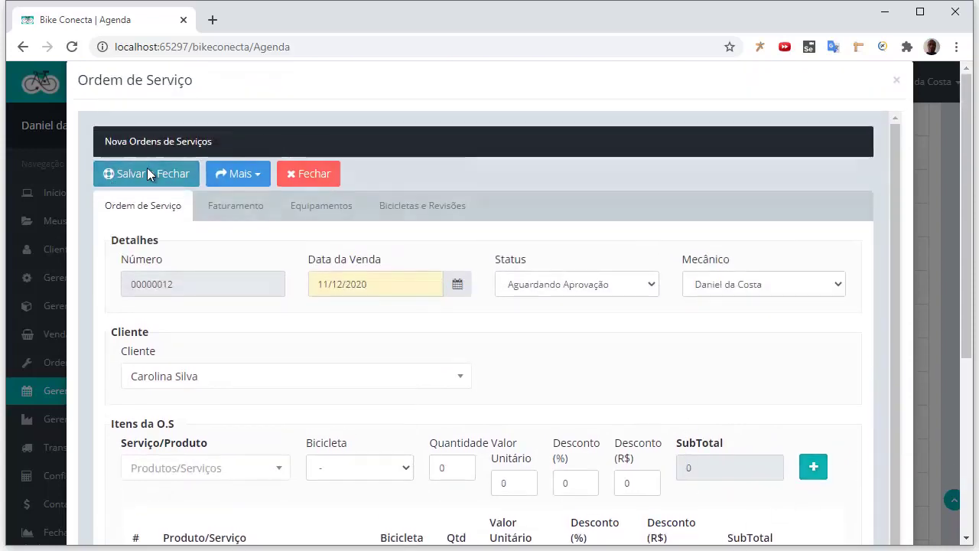
click(147, 172)
Save the appointment, check its linked service order, and close both windows
click(200, 153)
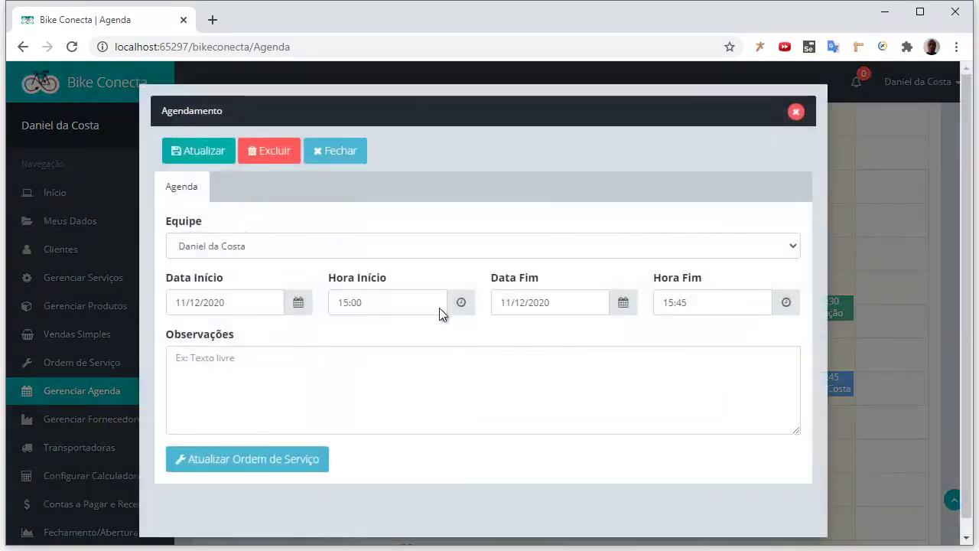
click(256, 464)
click(325, 179)
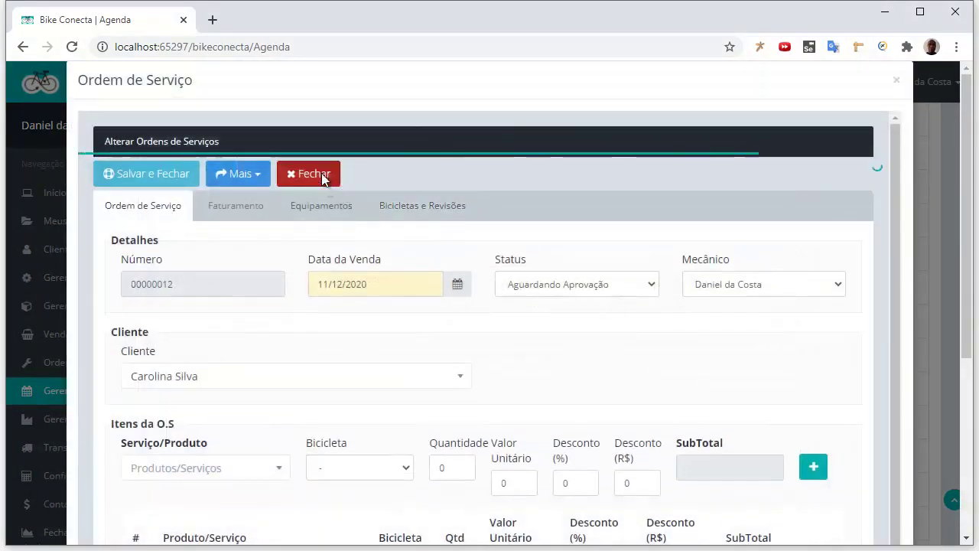
click(796, 114)
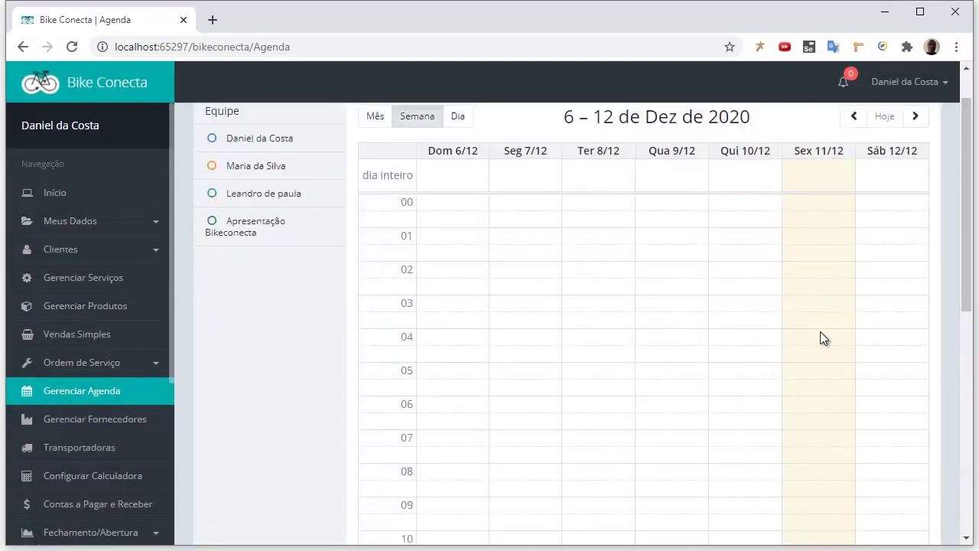
Switch to the 11 December day view, glance at the 15:00 booking, and start a new 14:00 appointment
scroll(811, 341, up, 3)
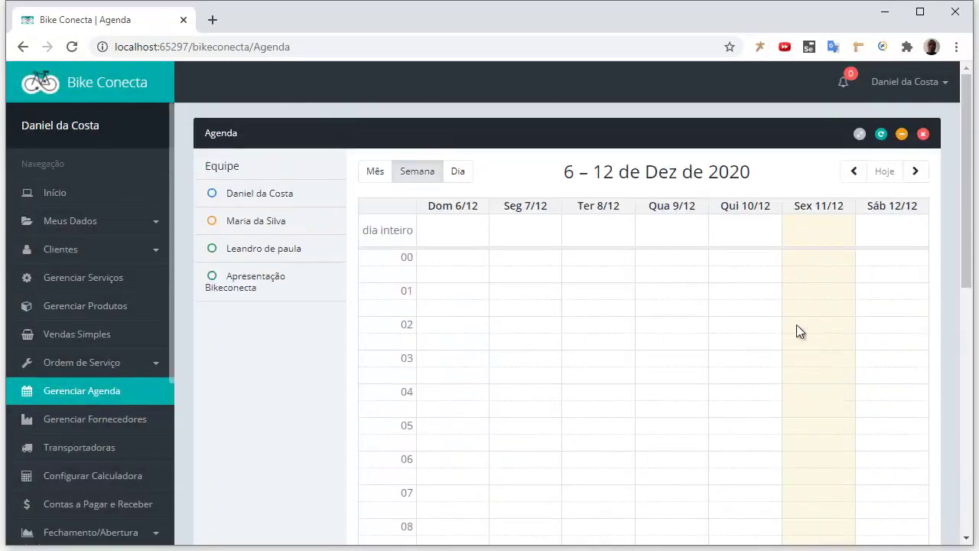
click(458, 173)
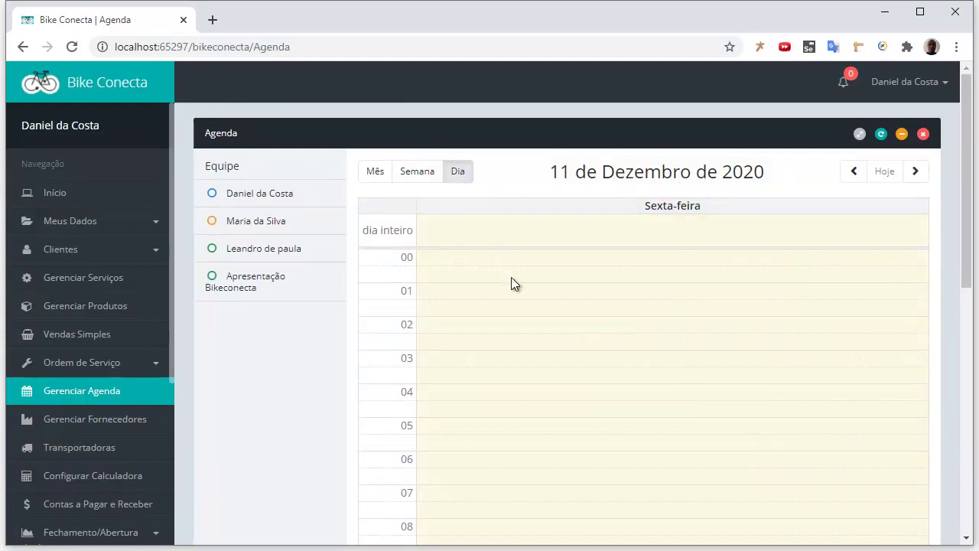
scroll(539, 288, down, 7)
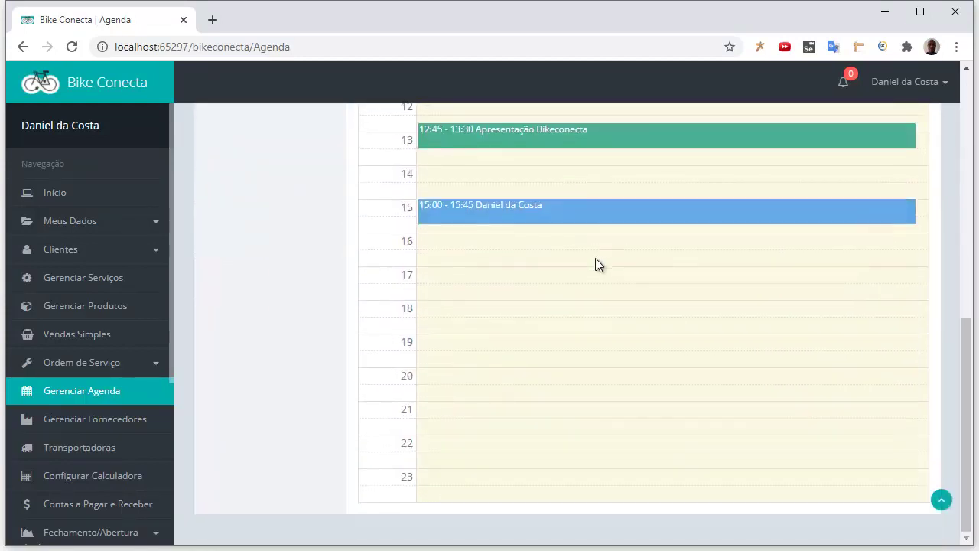
scroll(595, 265, up, 2)
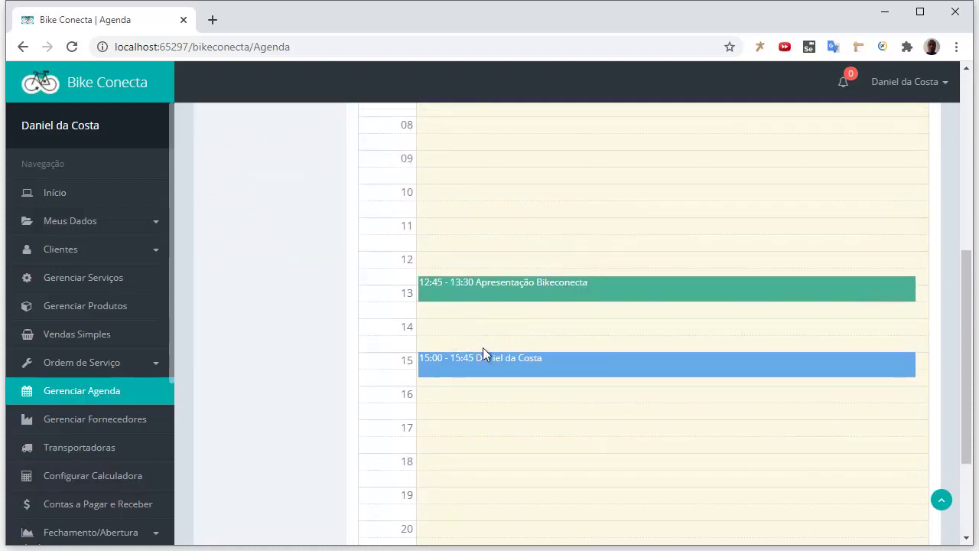
click(489, 364)
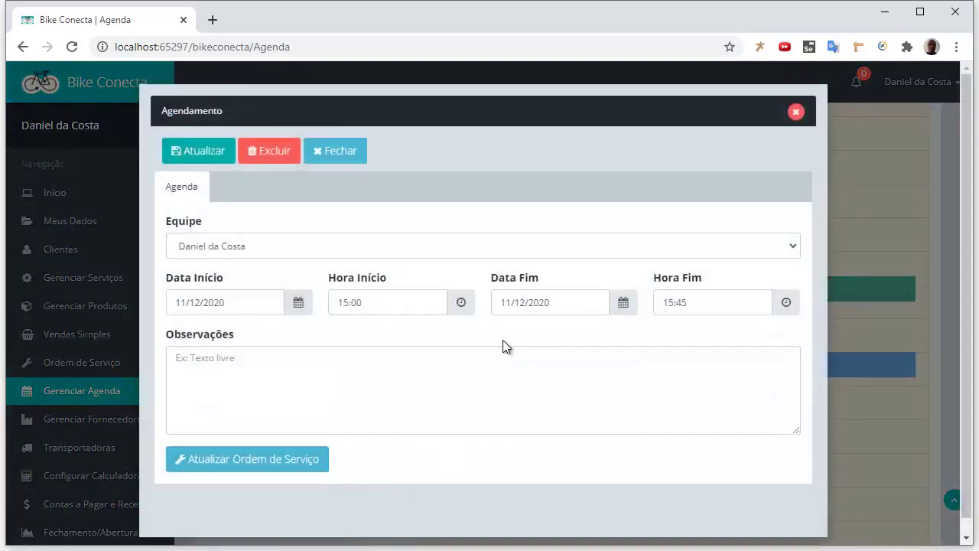
click(339, 151)
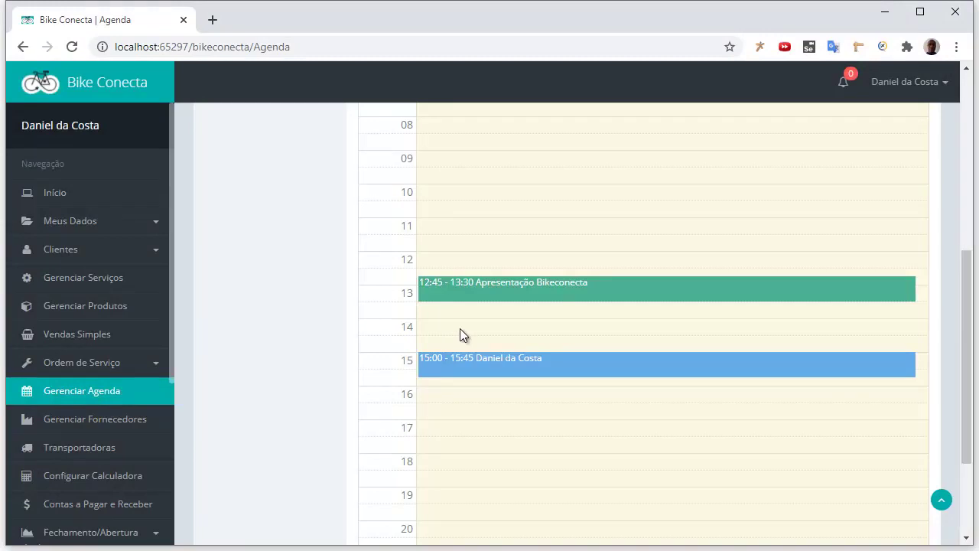
click(461, 327)
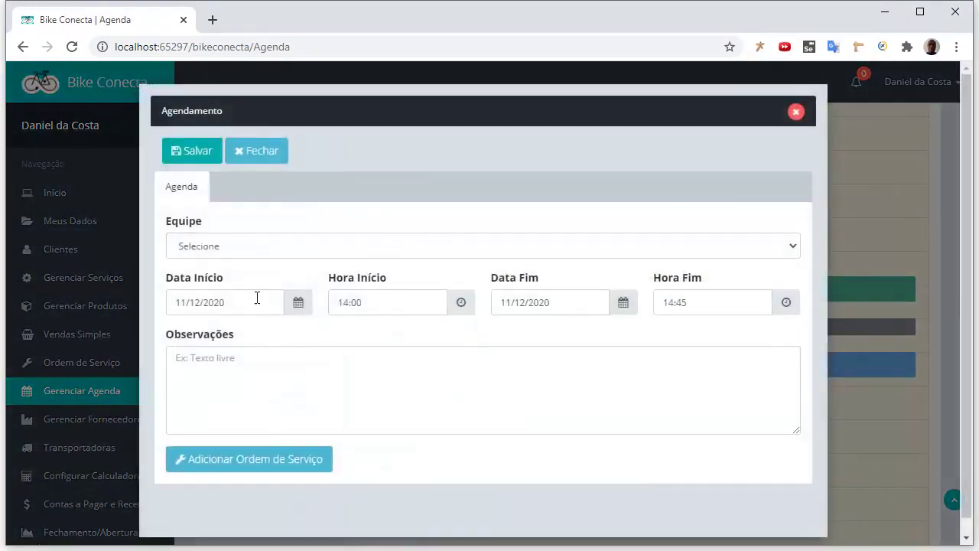
Assign the booking to another team member, set its end time to 17:45, and note 'Pintura de bike'
click(309, 257)
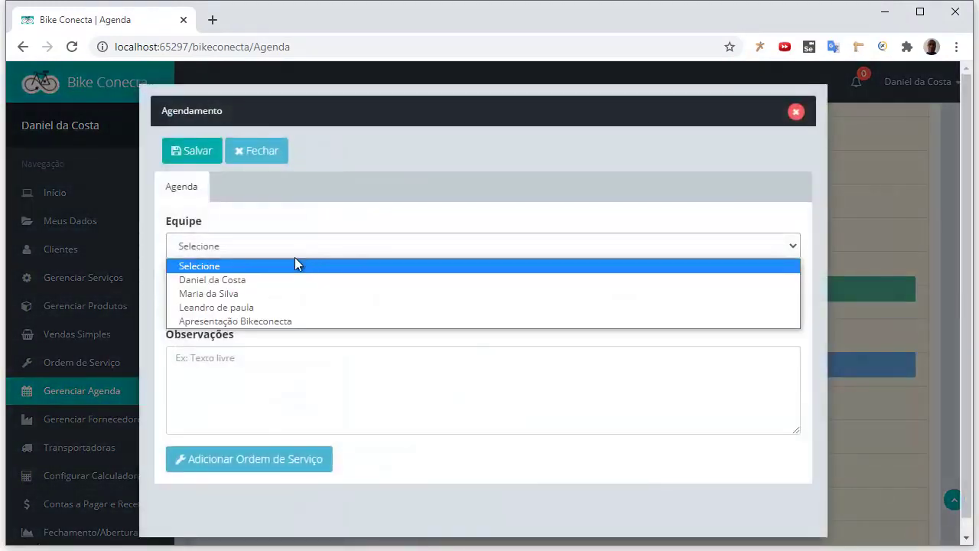
click(269, 296)
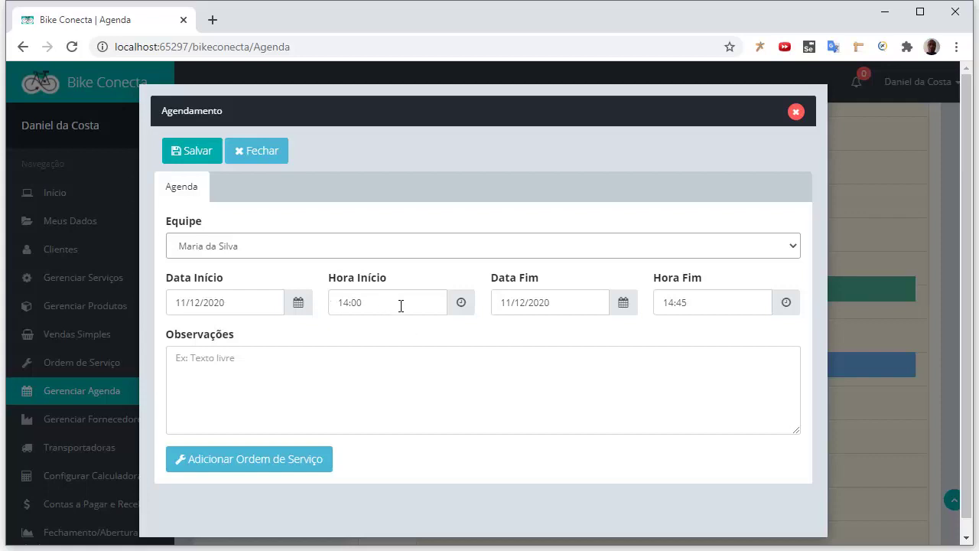
click(673, 306)
text(17)
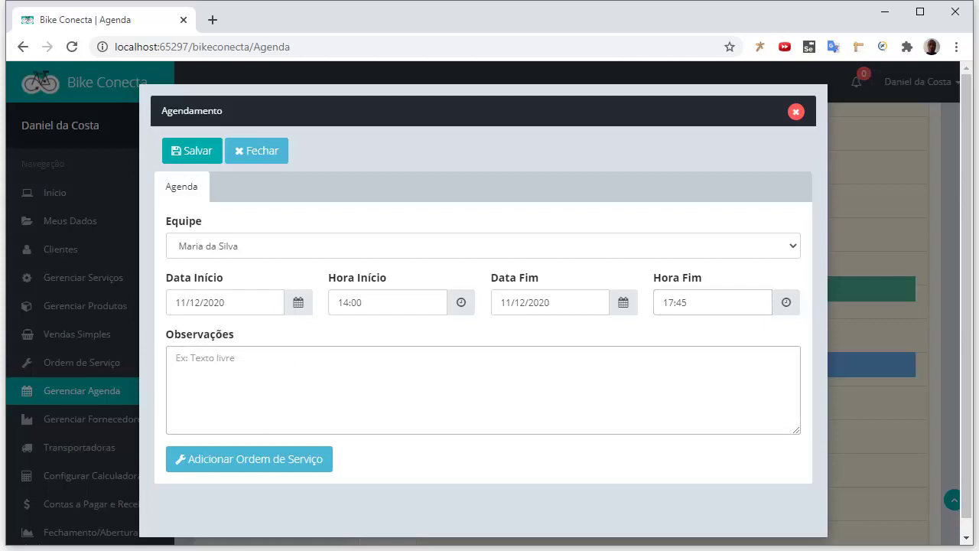
text(Tarefa)
key(BackSpace)
key(BackSpace)
text(Pi)
Add a service order with status Aguardando Peças, the client, and the aluminium seat clamp product
click(291, 465)
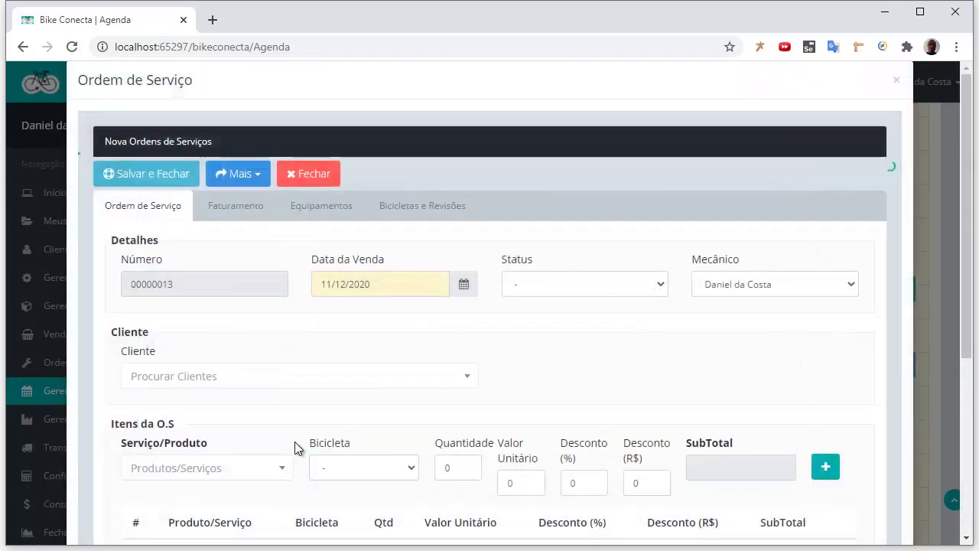
click(651, 284)
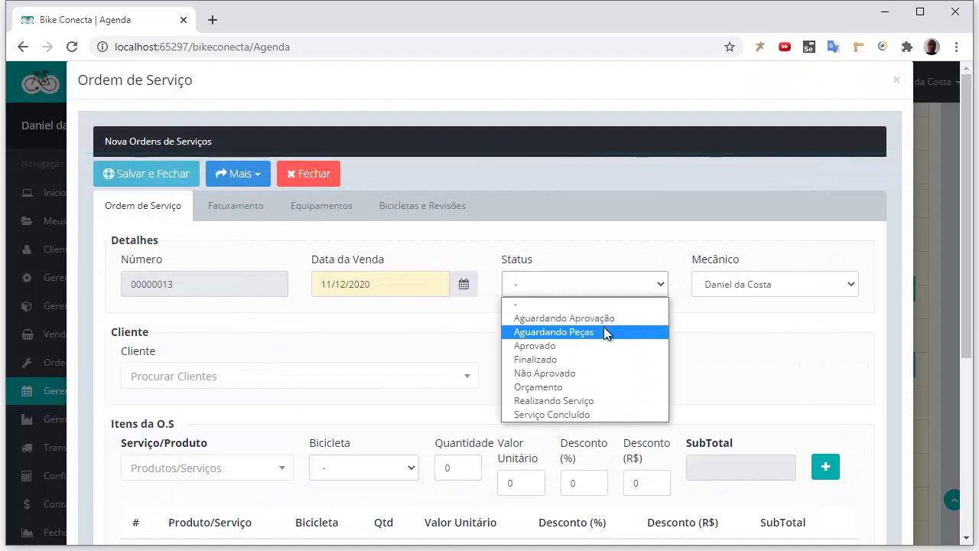
click(604, 328)
click(295, 381)
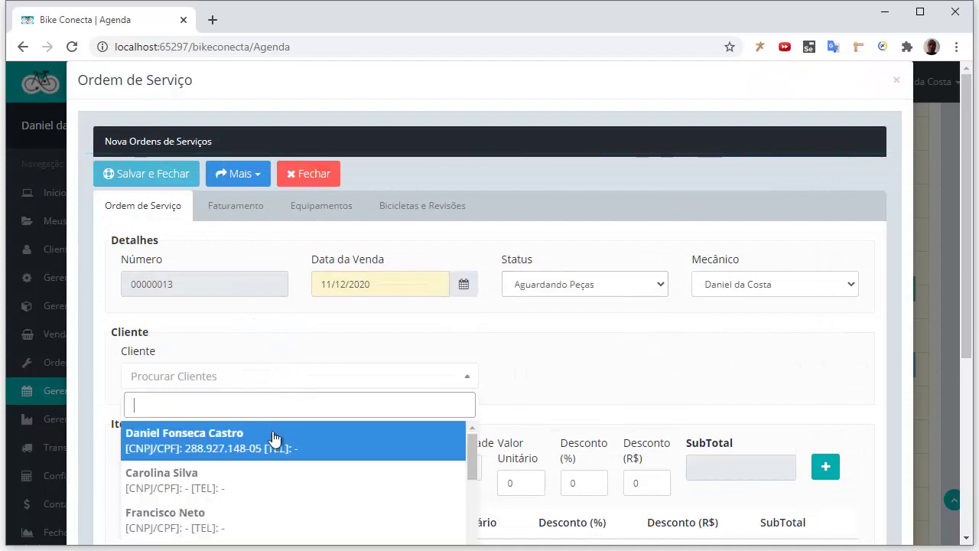
click(275, 443)
click(264, 474)
click(245, 523)
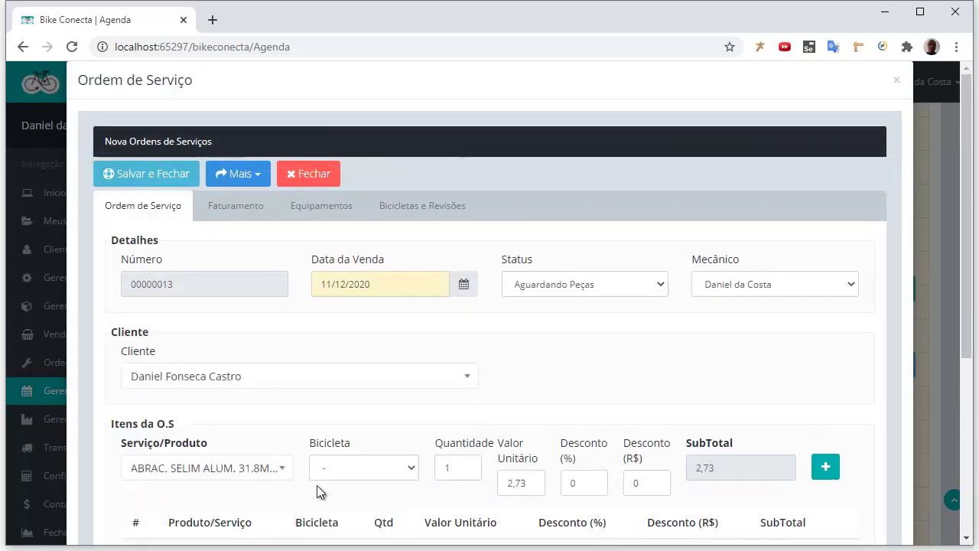
Add the seat clamp line to the order with quantity 22
click(451, 468)
key(BackSpace)
text(22)
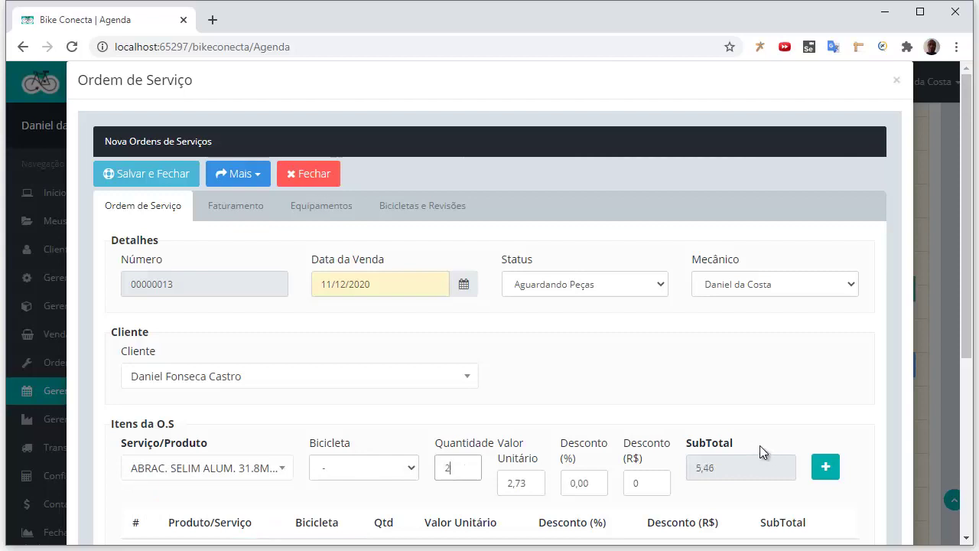
scroll(780, 459, down, 1)
click(824, 473)
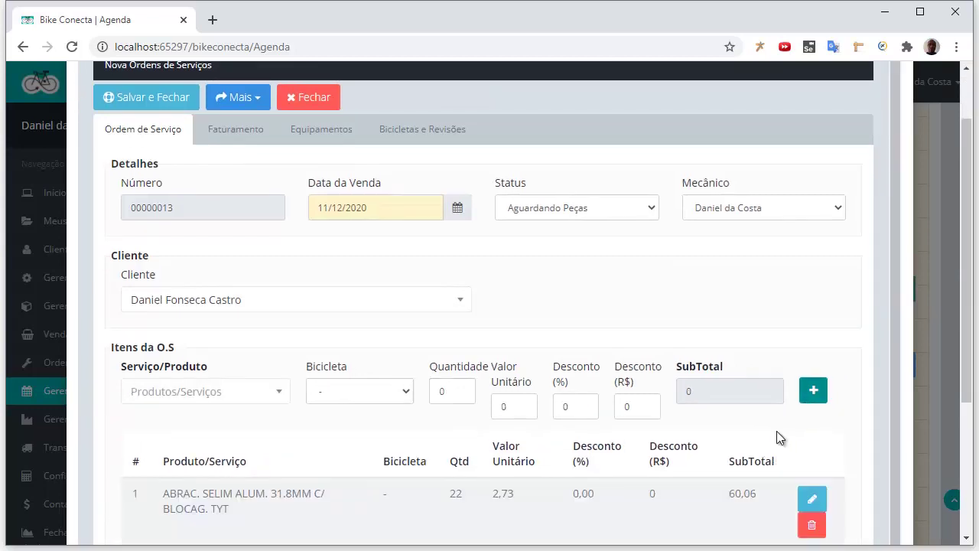
scroll(335, 260, up, 1)
Save the service order and the 14:00–17:45 appointment to the agenda
click(156, 176)
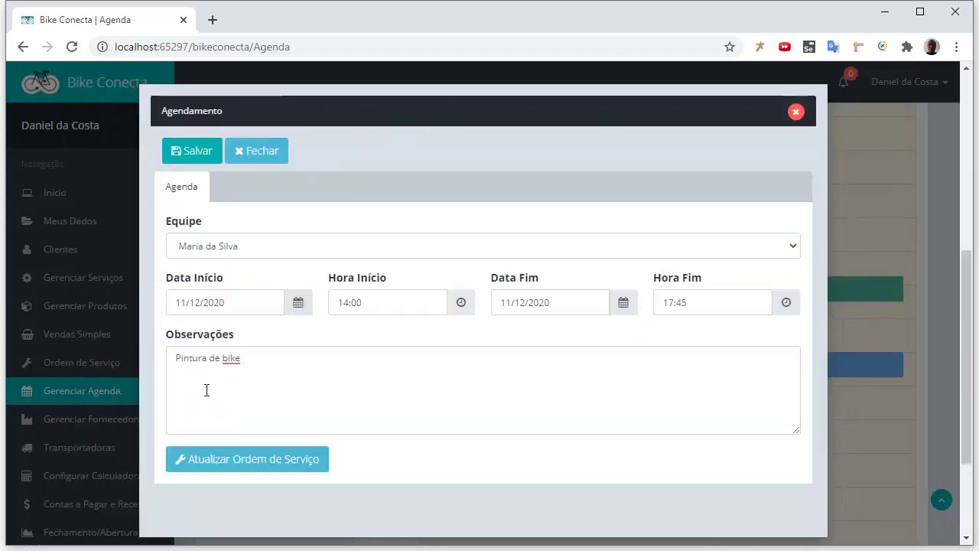
click(184, 153)
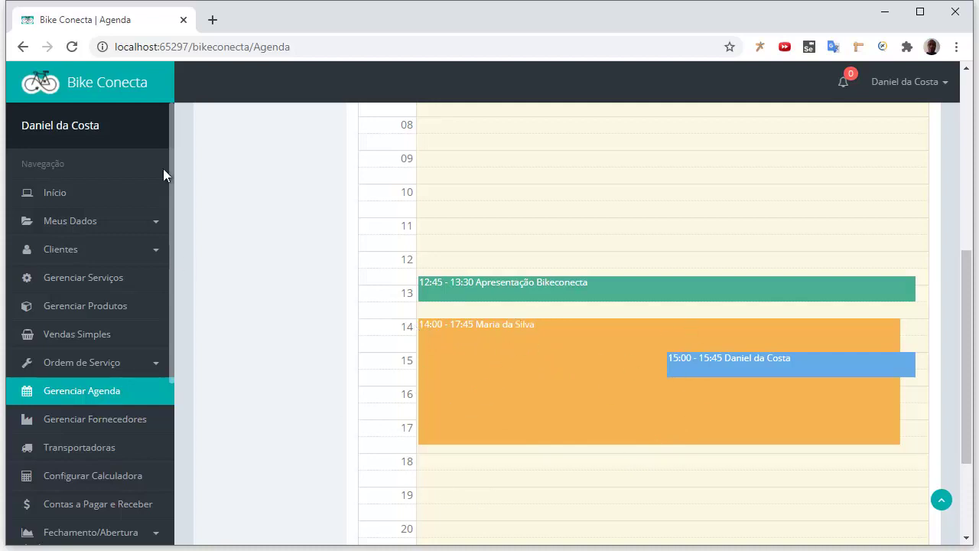
scroll(740, 332, up, 5)
scroll(737, 314, down, 6)
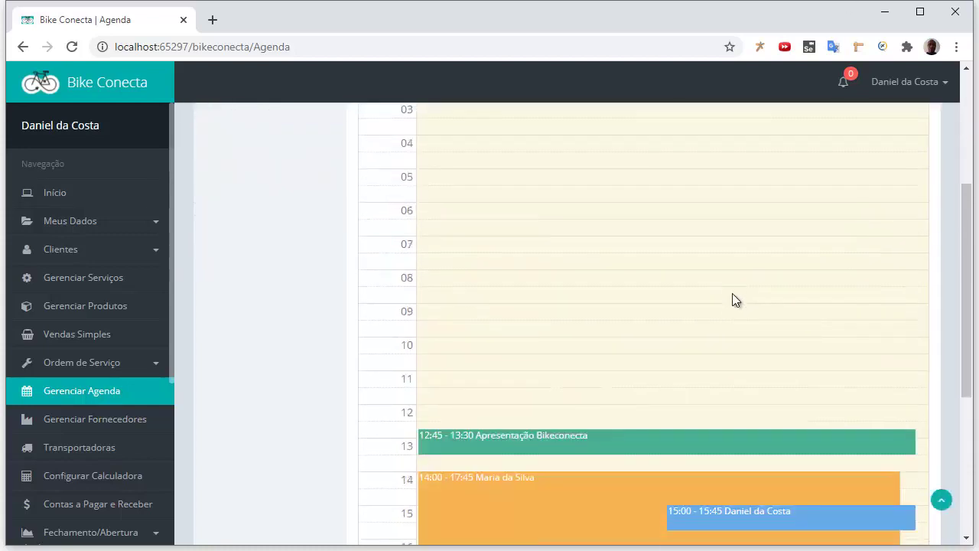
click(742, 286)
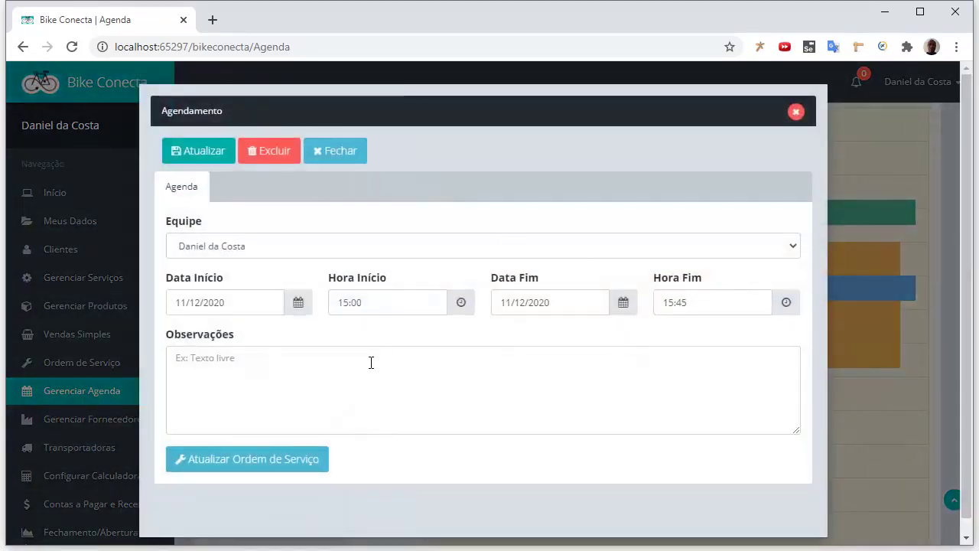
click(339, 157)
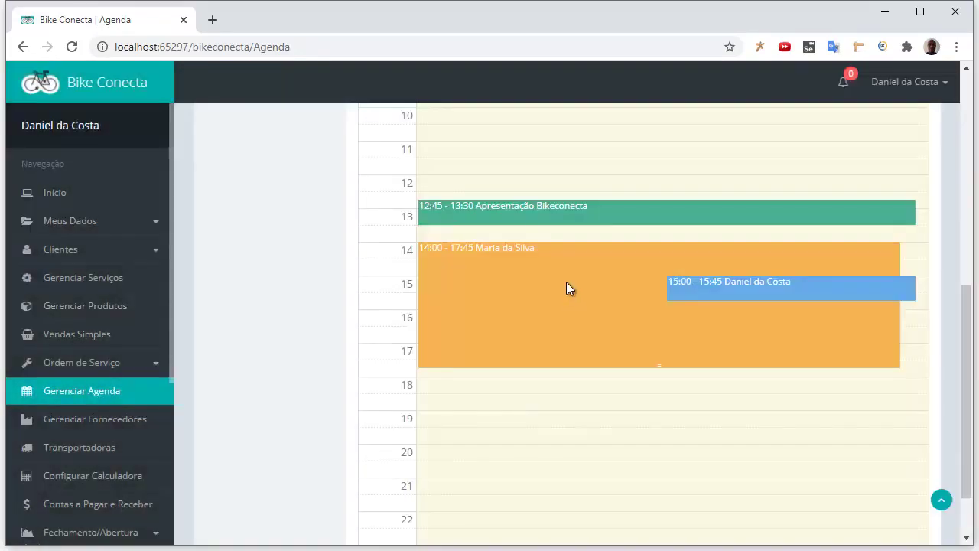
click(567, 284)
click(331, 390)
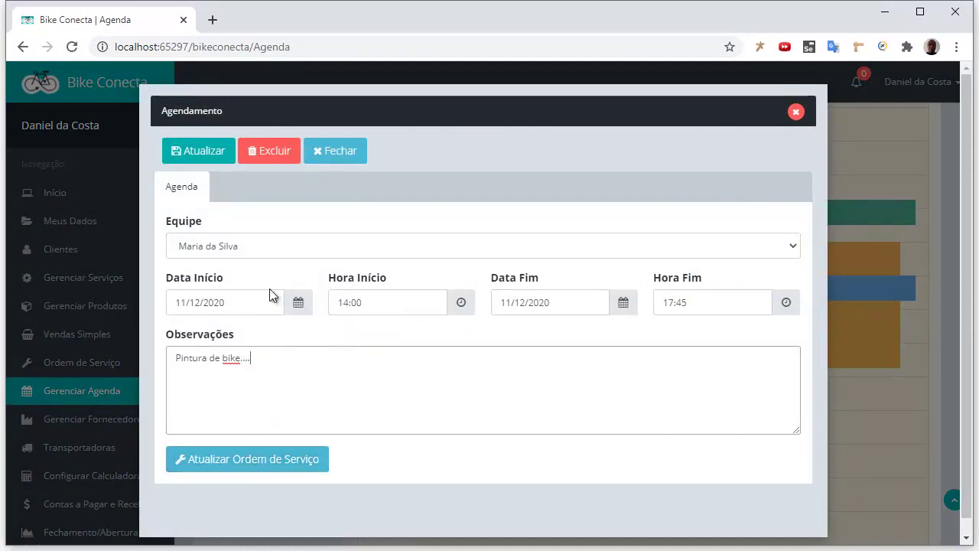
click(200, 158)
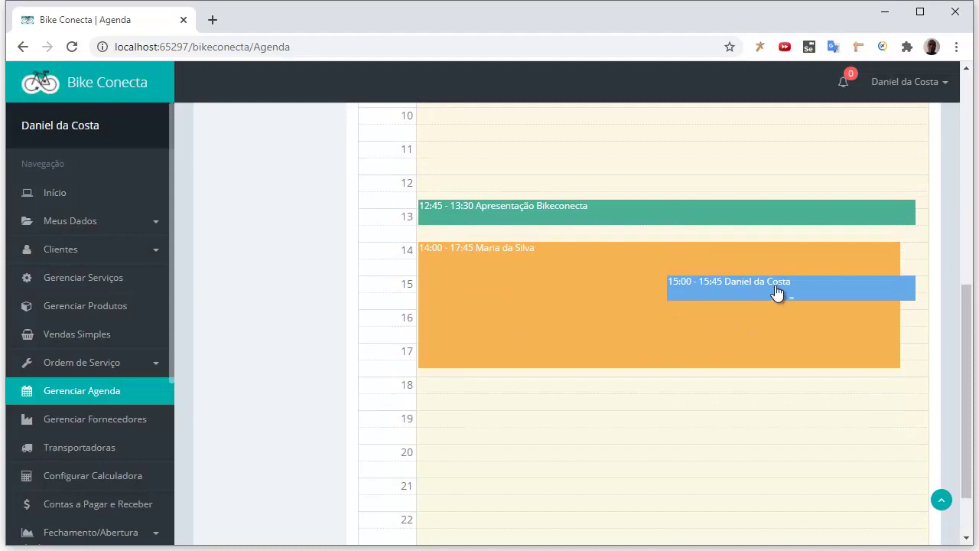
Delete the 15:00–15:45 appointment from the agenda
click(774, 294)
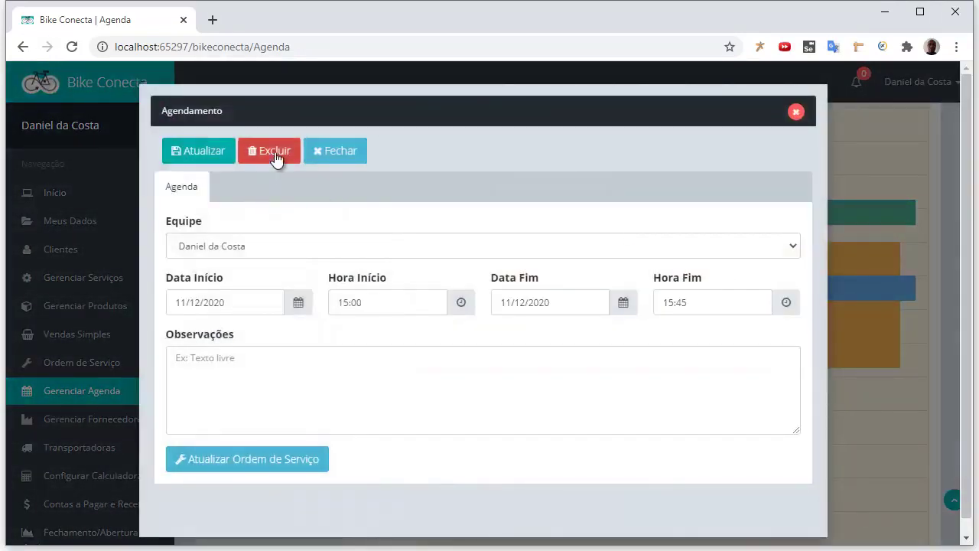
click(275, 153)
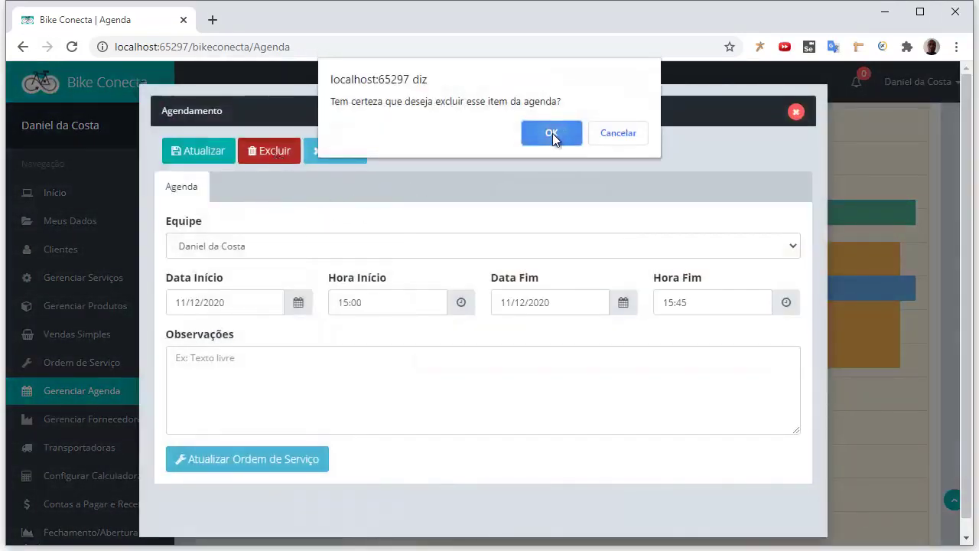
click(552, 133)
Switch the agenda to the month view by way of the week view
scroll(698, 331, up, 1)
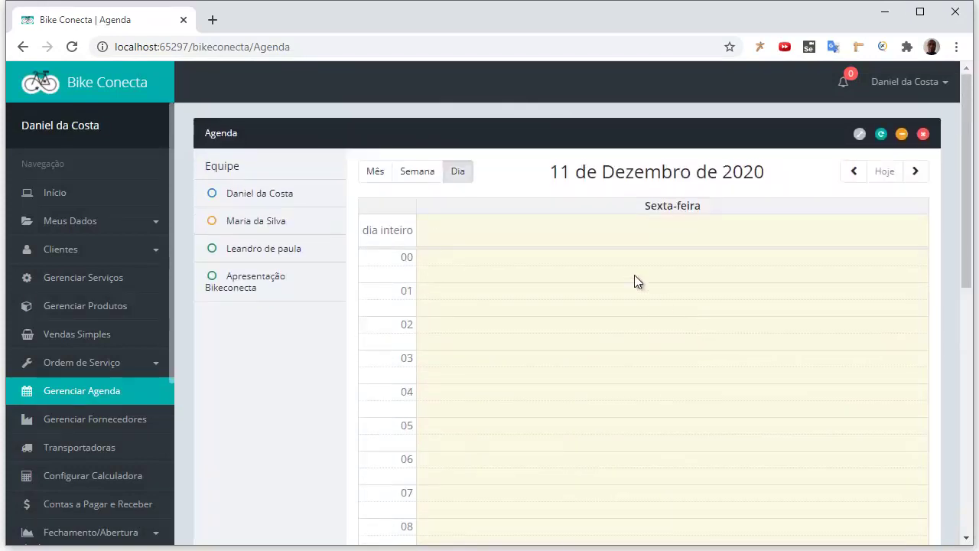
click(421, 178)
click(376, 173)
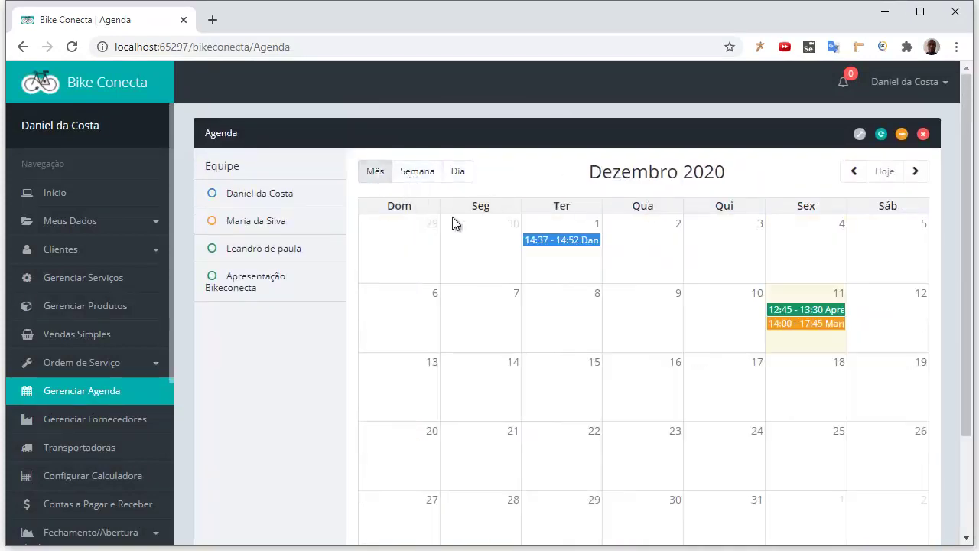